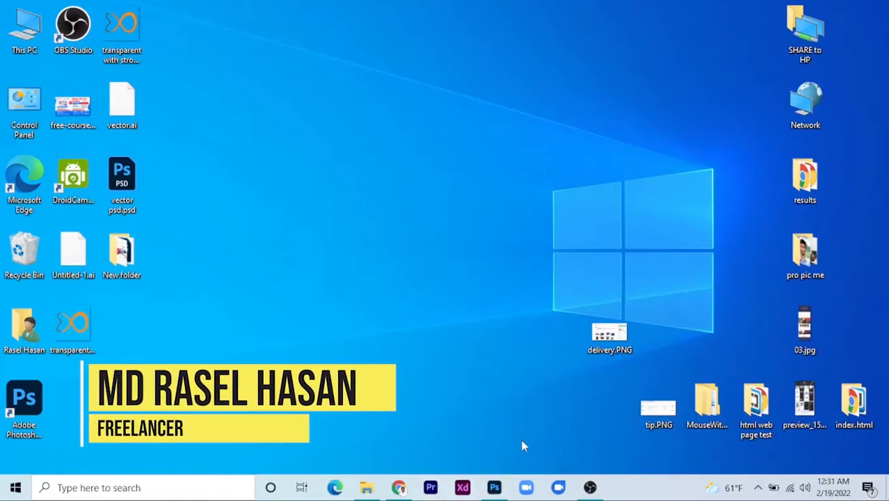
# - Switch to Chrome and examine the Fiverr order's requirements, including the attached house photo with the white car
pyautogui.click(493, 486)
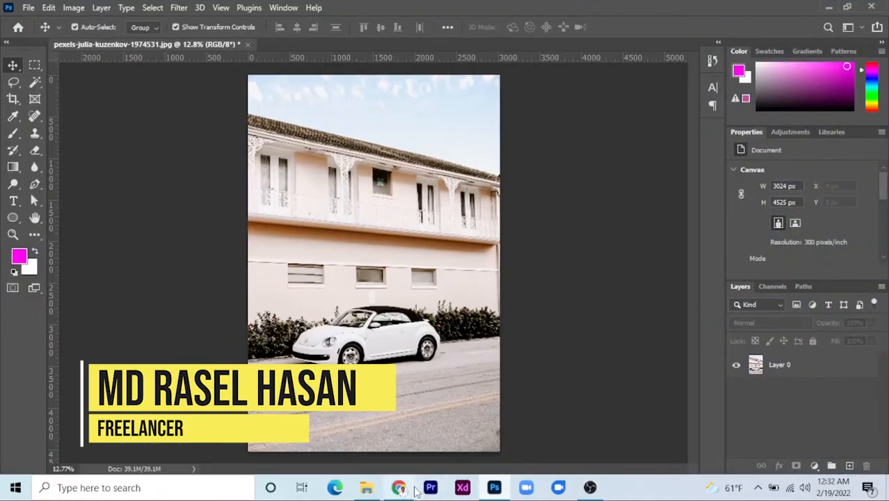
pyautogui.click(366, 488)
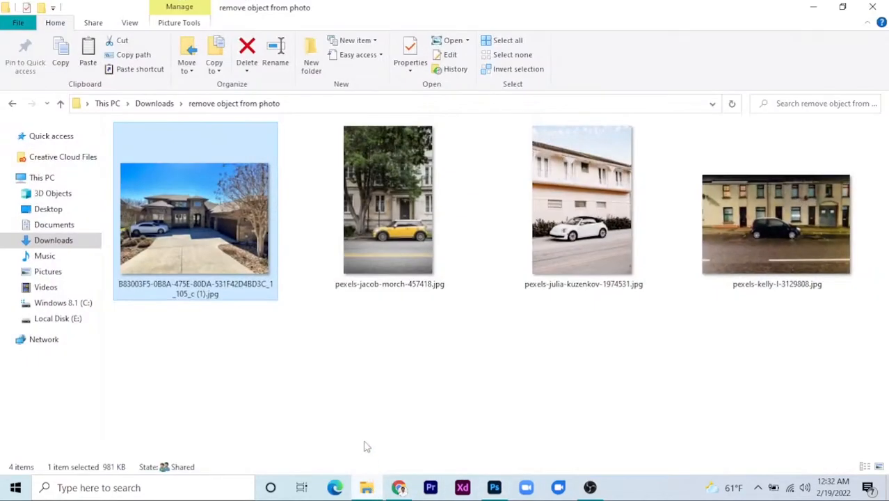
pyautogui.click(398, 487)
pyautogui.scroll(-5, 354, 221)
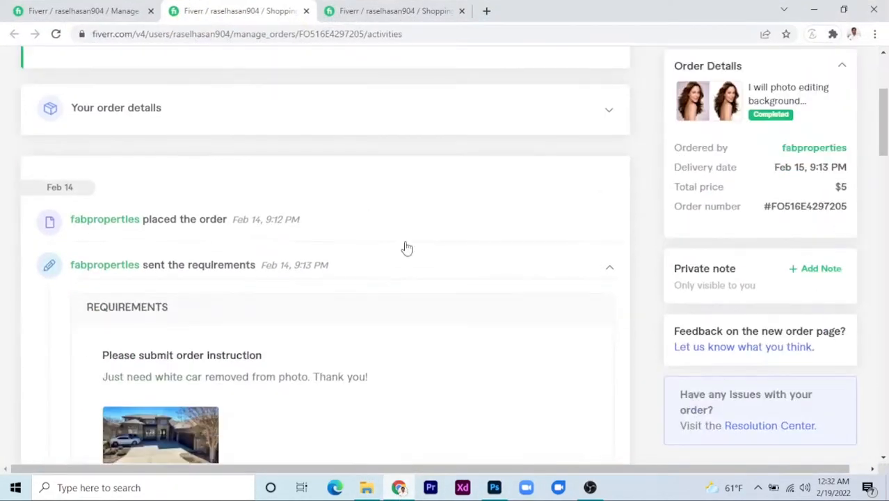
pyautogui.scroll(-7, 451, 275)
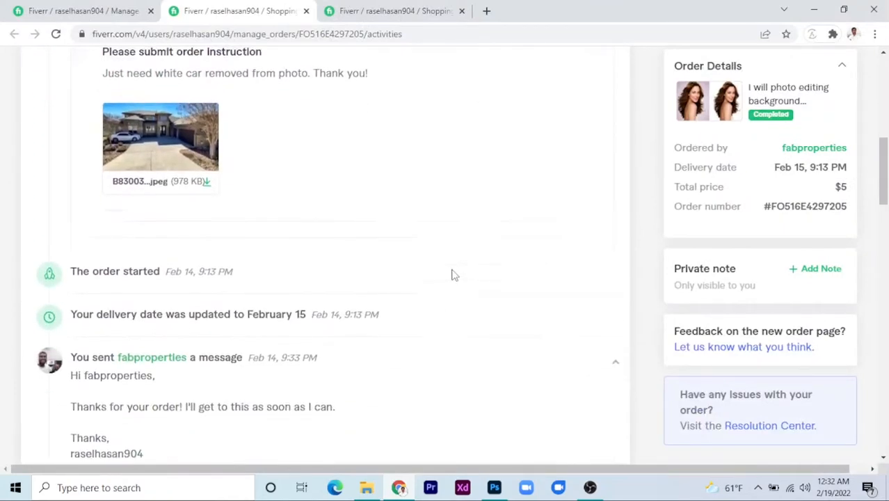
pyautogui.scroll(3, 305, 263)
pyautogui.scroll(4, 302, 263)
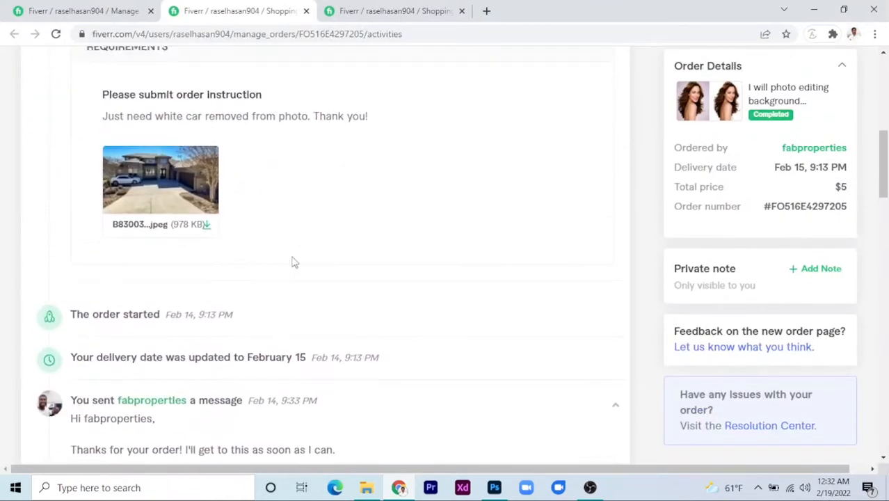
pyautogui.click(164, 238)
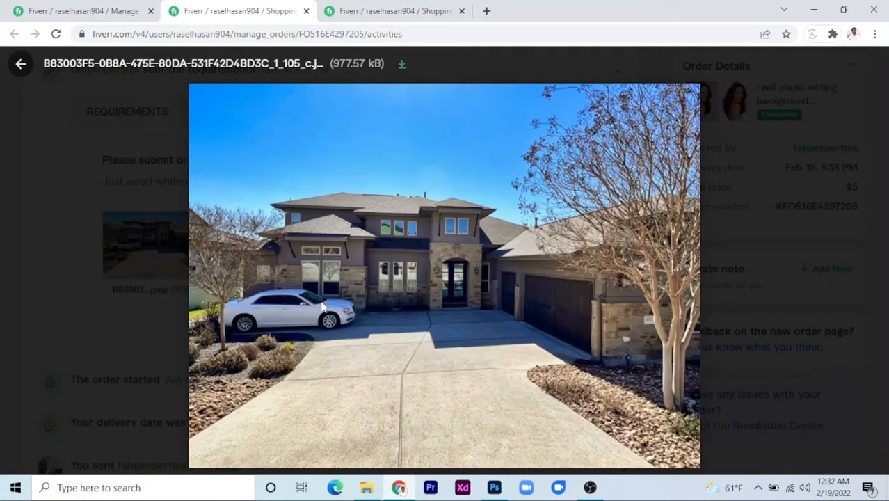
pyautogui.click(22, 66)
# - View the delivered image "removed the car.jpg" attached to Delivery #1 at full size
pyautogui.scroll(-5, 303, 279)
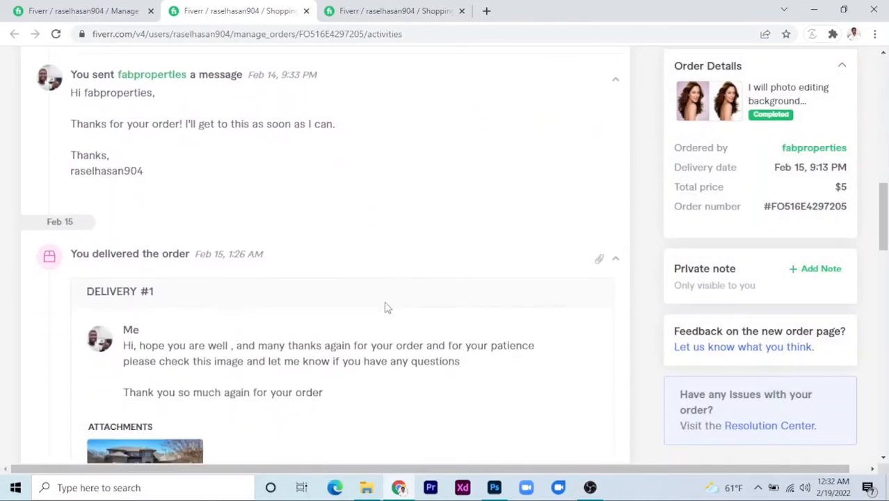
pyautogui.scroll(-3, 388, 307)
pyautogui.click(155, 282)
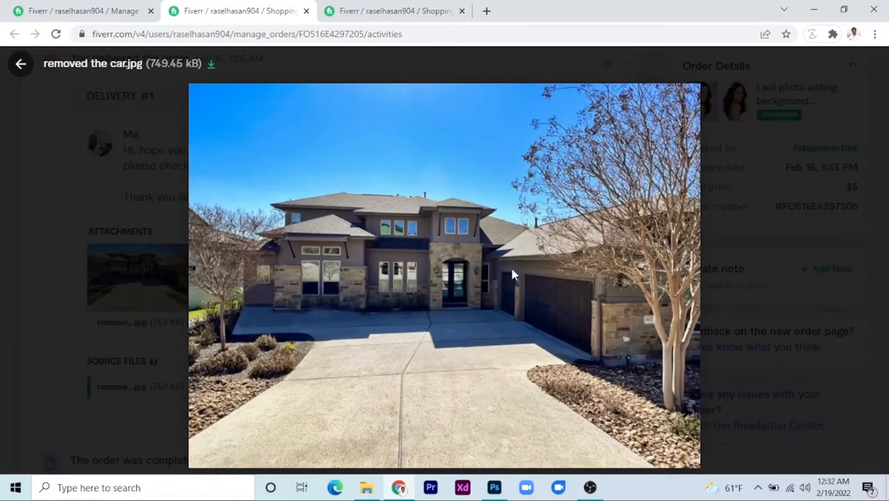
pyautogui.click(20, 66)
# - Read the buyer's review message and category ratings for the completed order
pyautogui.scroll(-5, 463, 264)
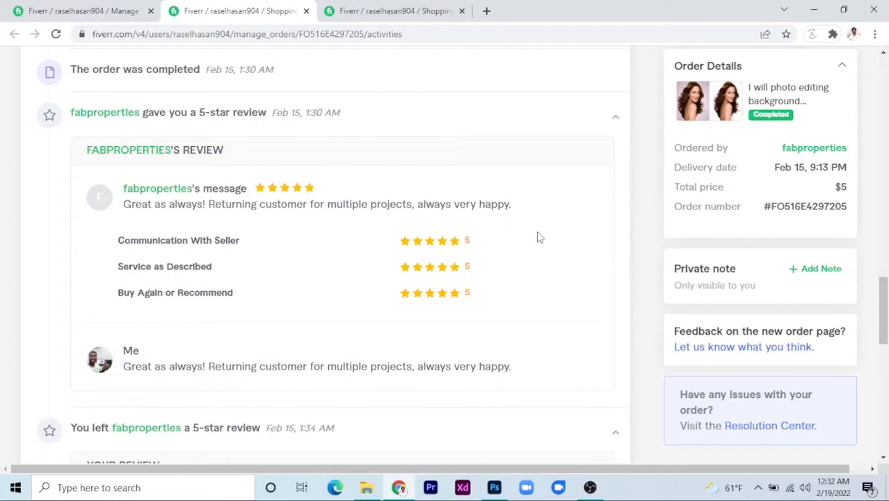
pyautogui.scroll(-2, 381, 224)
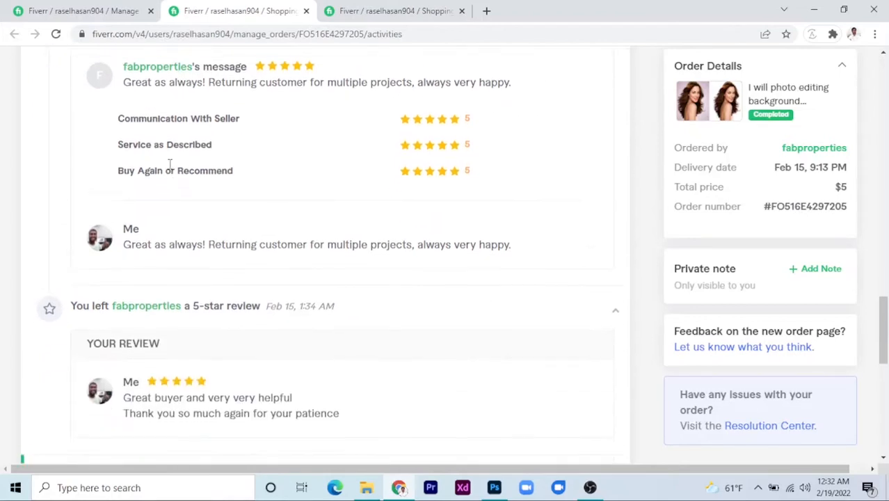
pyautogui.scroll(1, 324, 163)
pyautogui.moveTo(119, 142); pyautogui.dragTo(535, 185)
pyautogui.click(477, 188)
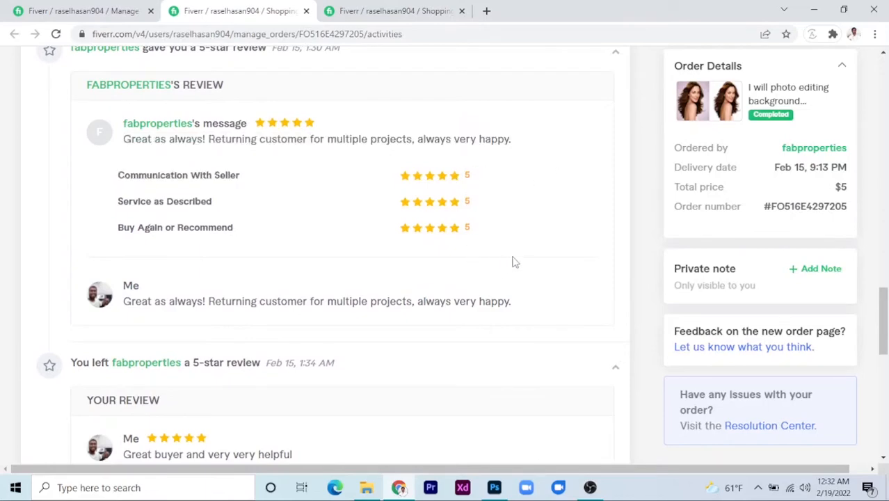
# - Check the order's completion summary and the car removal request at the beginning of its activity log
pyautogui.scroll(8, 533, 263)
pyautogui.scroll(10, 535, 266)
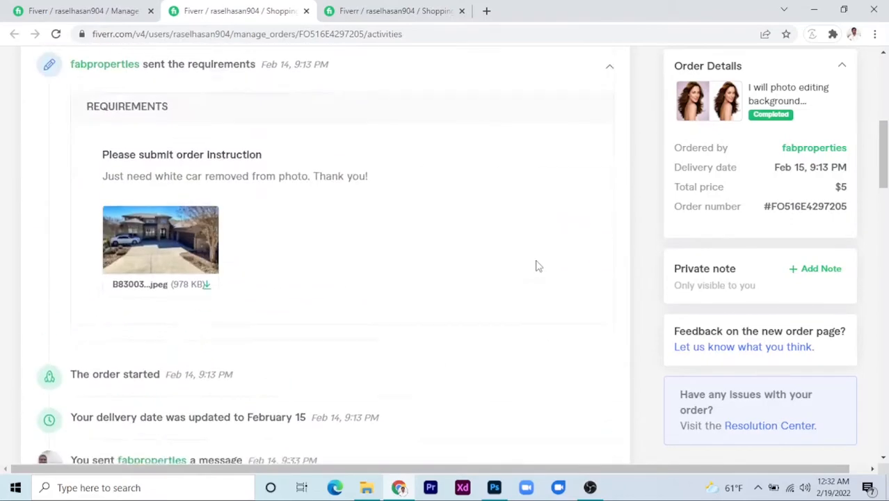
pyautogui.scroll(-3, 536, 265)
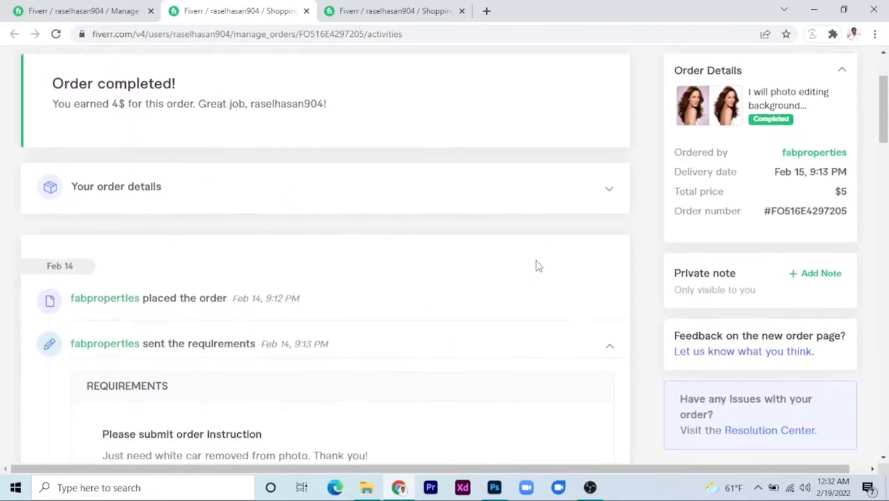
pyautogui.scroll(3, 533, 262)
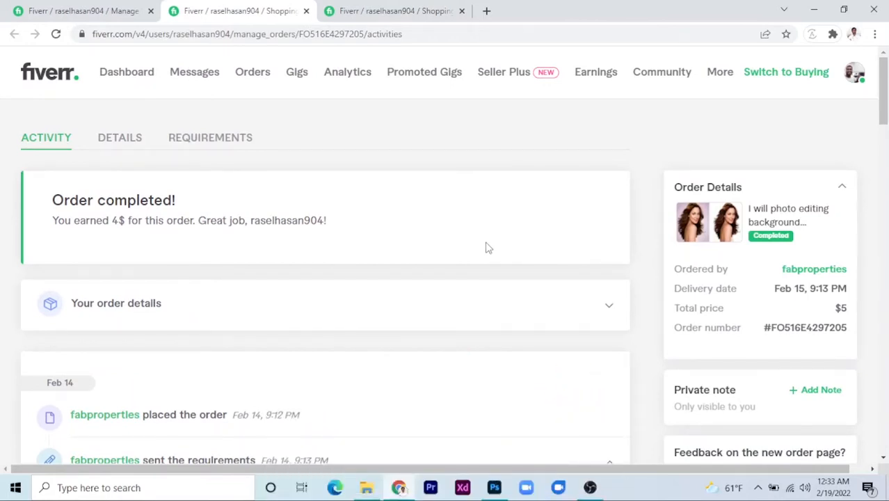
pyautogui.scroll(-5, 500, 281)
pyautogui.scroll(2, 495, 340)
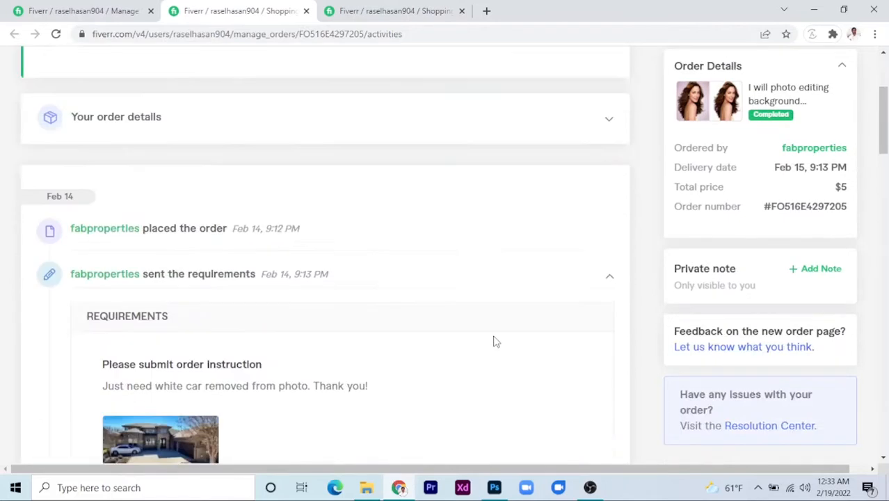
pyautogui.scroll(3, 495, 341)
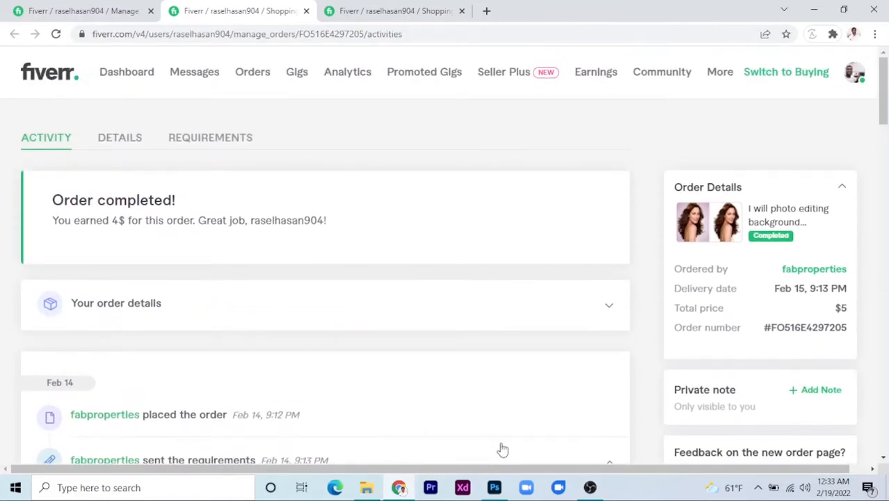
# - Switch to the "remove object from photo" folder in File Explorer, look over its images and preview the house photo
pyautogui.click(366, 486)
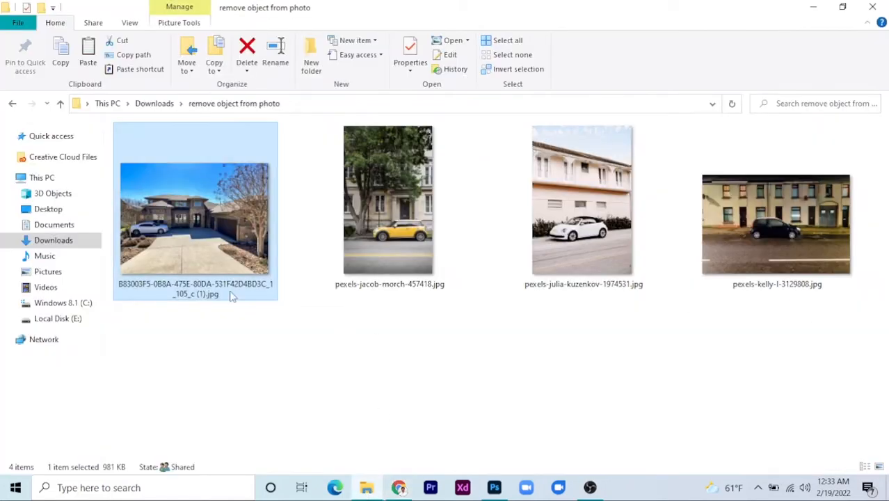
pyautogui.click(736, 364)
pyautogui.moveTo(845, 352); pyautogui.dragTo(191, 207)
pyautogui.click(445, 318)
pyautogui.click(782, 244)
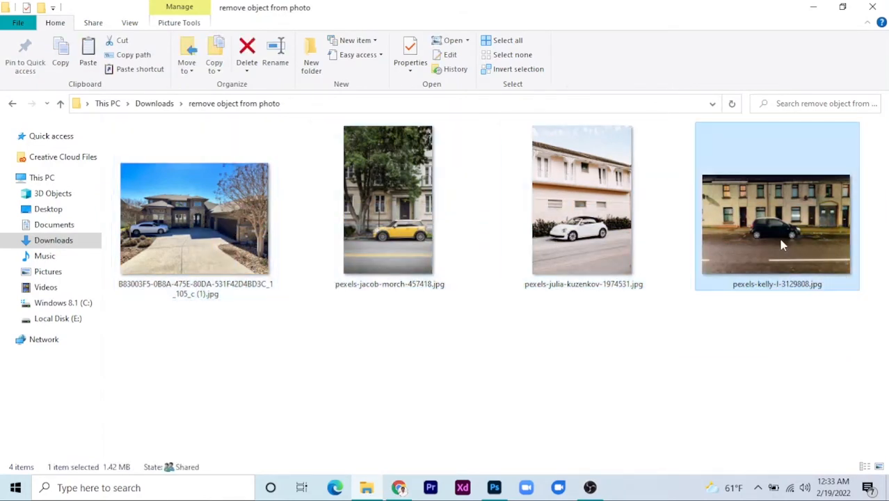
pyautogui.click(615, 226)
pyautogui.click(449, 217)
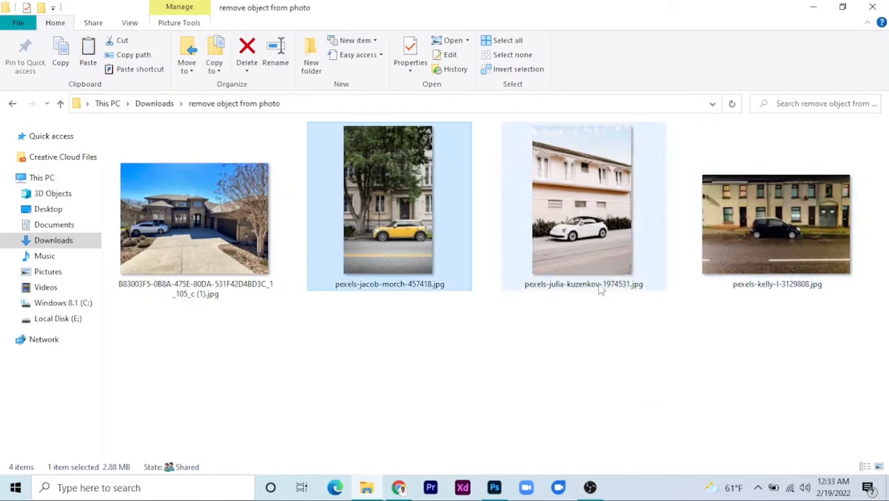
pyautogui.doubleClick(263, 224)
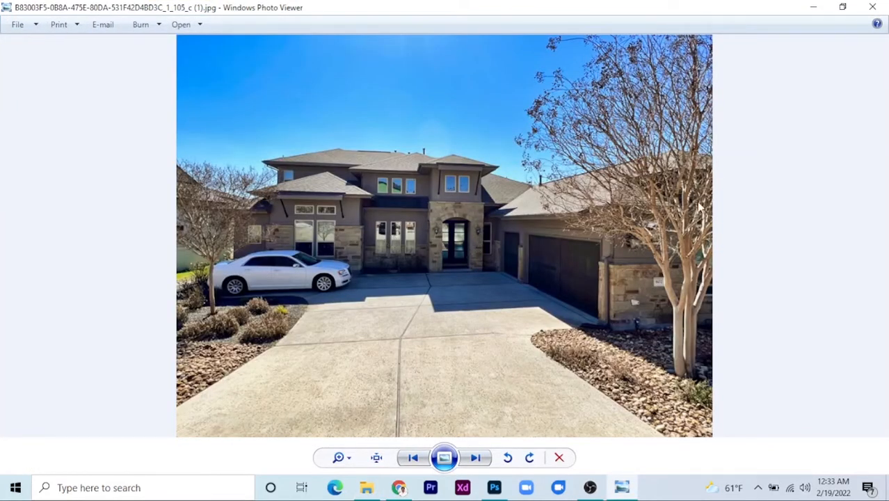
pyautogui.click(863, 10)
pyautogui.click(447, 240)
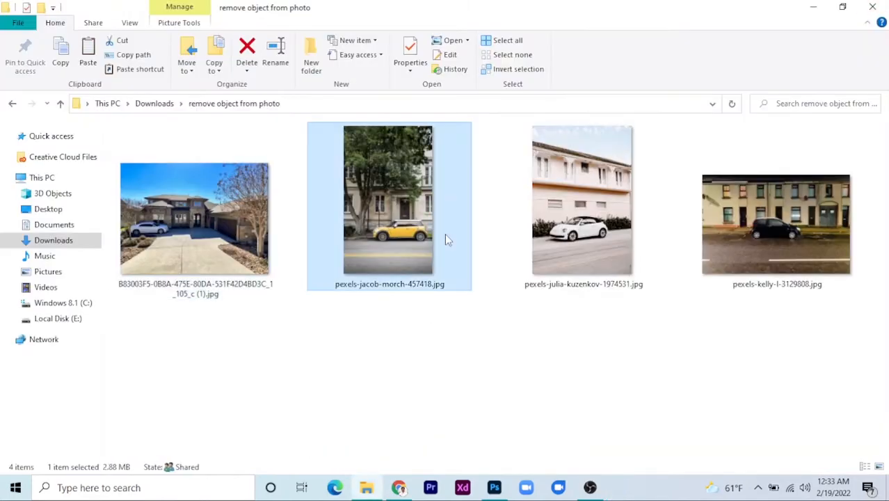
pyautogui.click(548, 231)
pyautogui.click(772, 232)
pyautogui.click(602, 238)
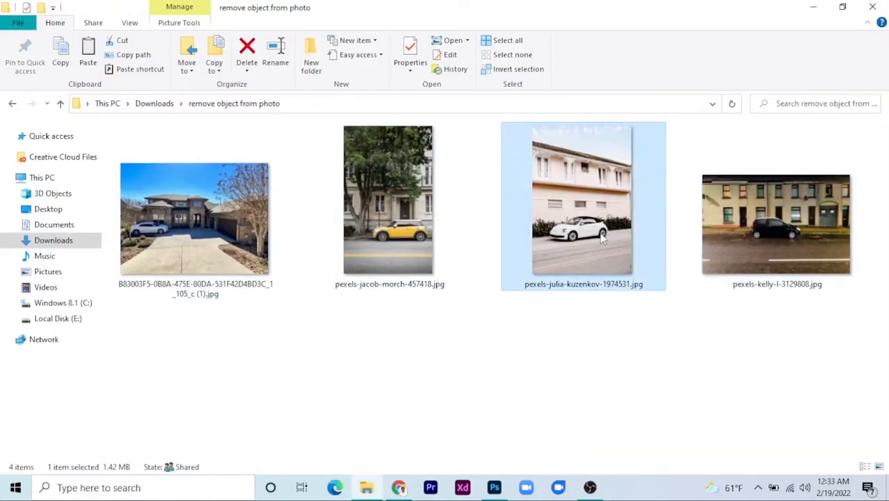
pyautogui.press('Left')
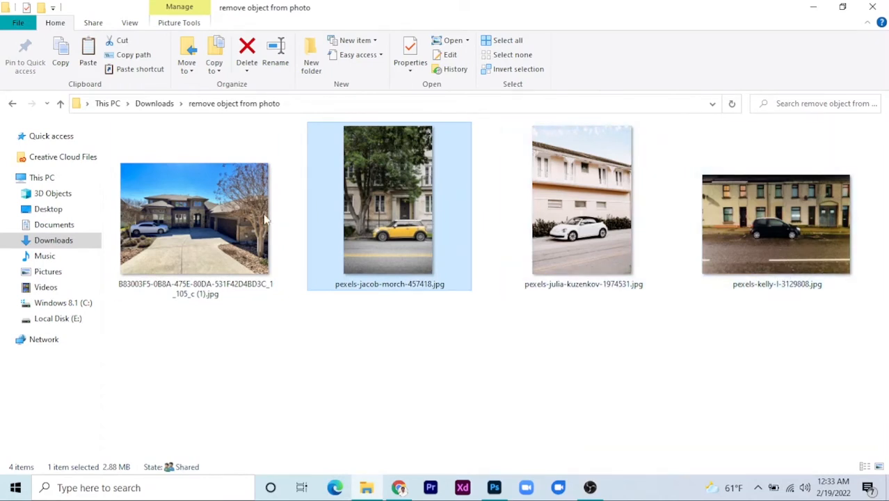
pyautogui.click(191, 242)
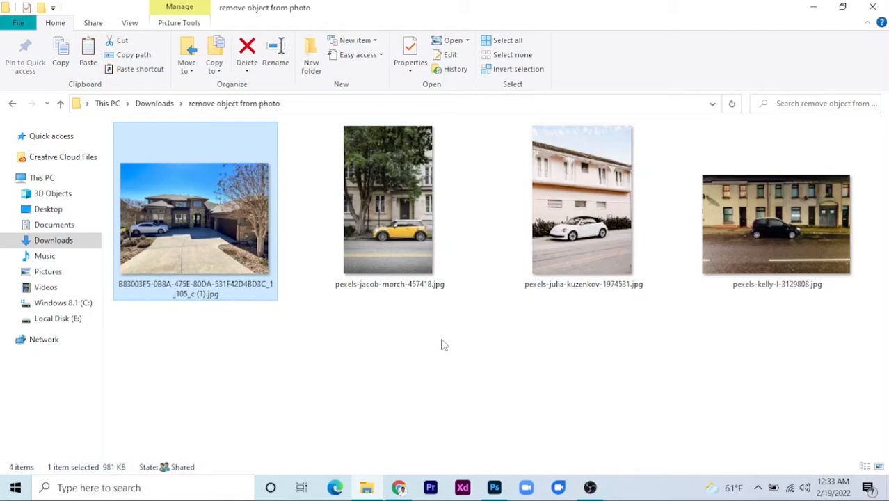
# - Preview the photo of the white convertible and inspect the car and its surroundings up close
pyautogui.click(588, 226)
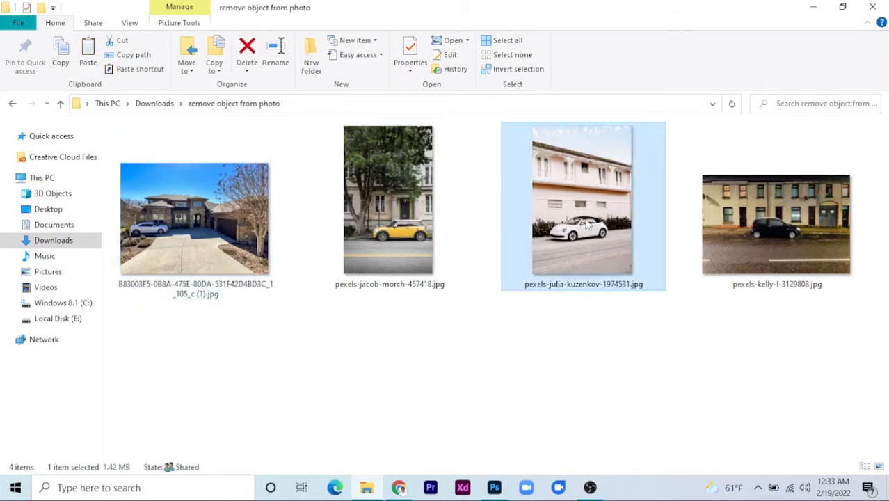
pyautogui.doubleClick(587, 226)
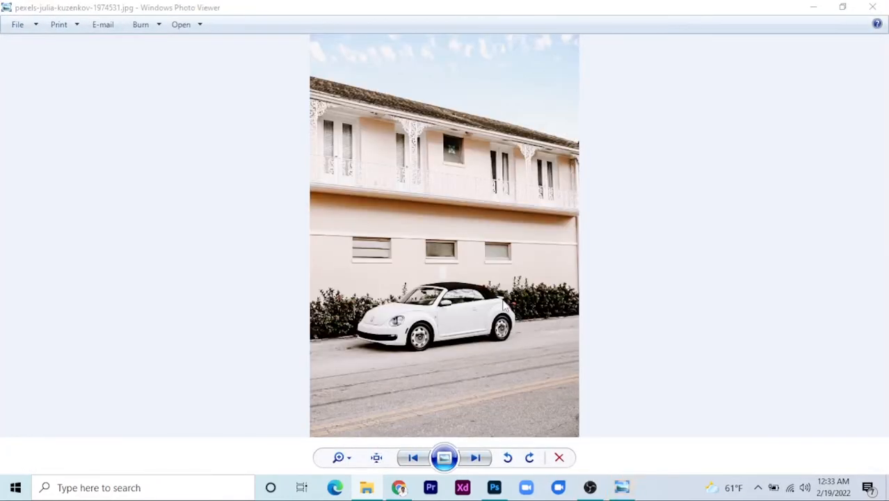
pyautogui.scroll(4, 459, 338)
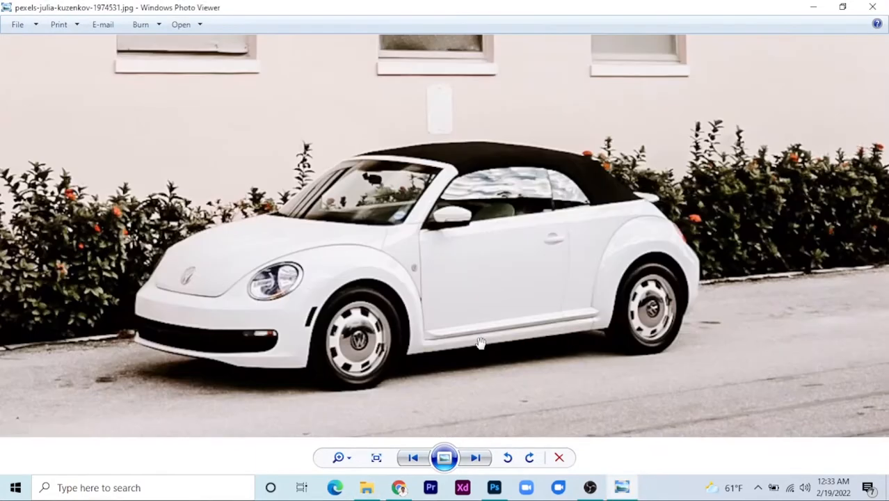
pyautogui.scroll(-4, 422, 263)
pyautogui.scroll(-2, 422, 263)
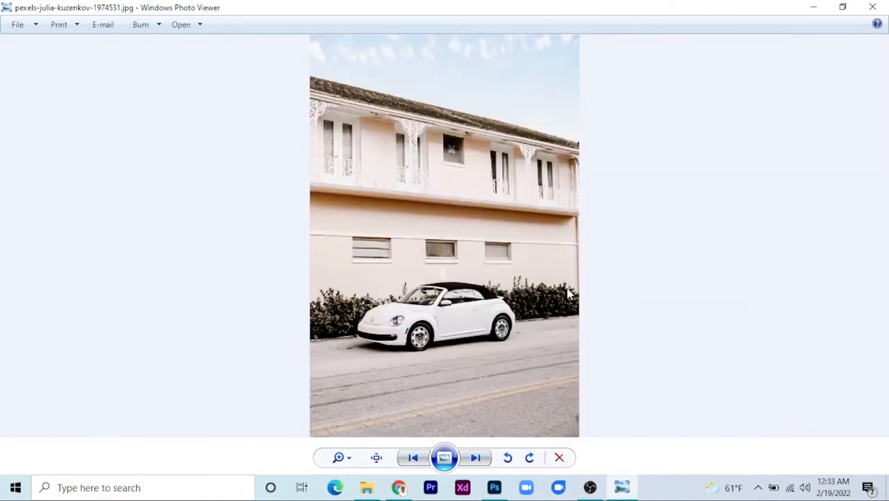
pyautogui.scroll(2, 559, 313)
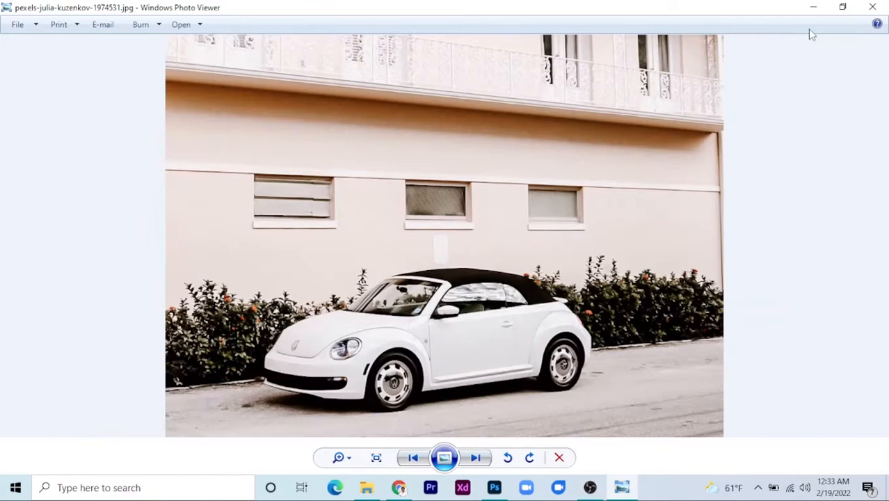
pyautogui.click(872, 6)
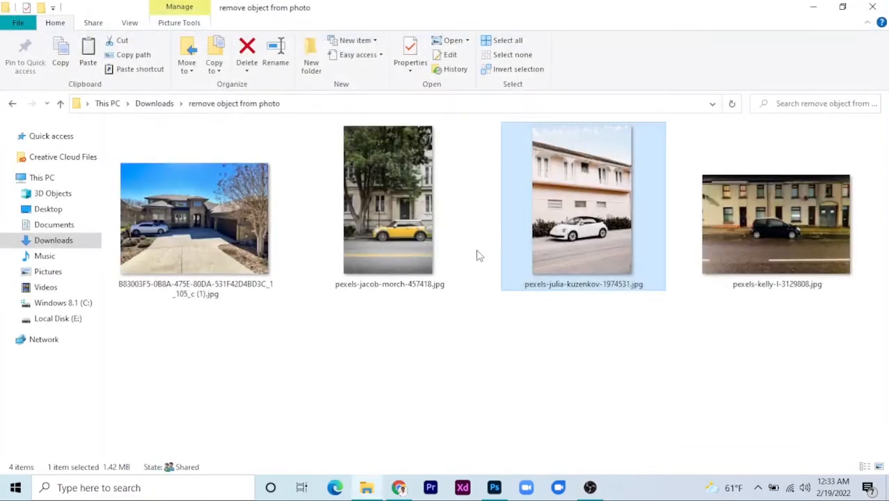
# - Preview the house photo again and inspect the white car and the driveway around it up close
pyautogui.doubleClick(213, 224)
pyautogui.scroll(3, 399, 315)
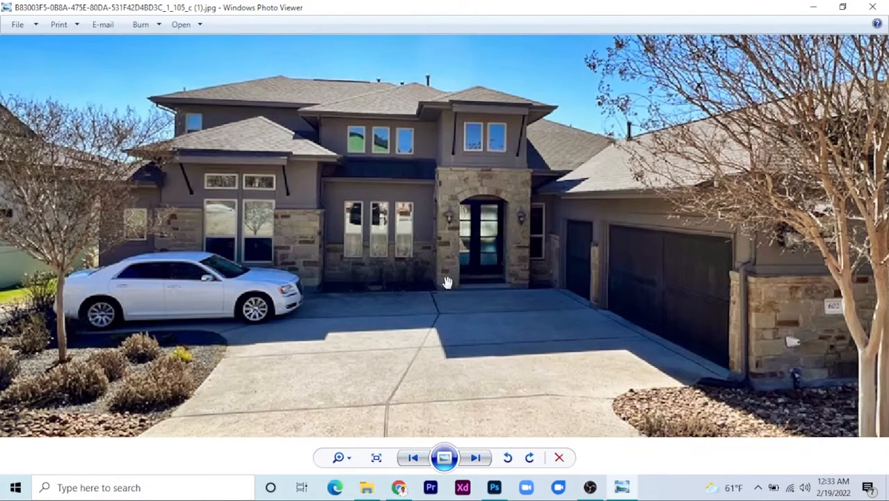
pyautogui.scroll(-1, 445, 281)
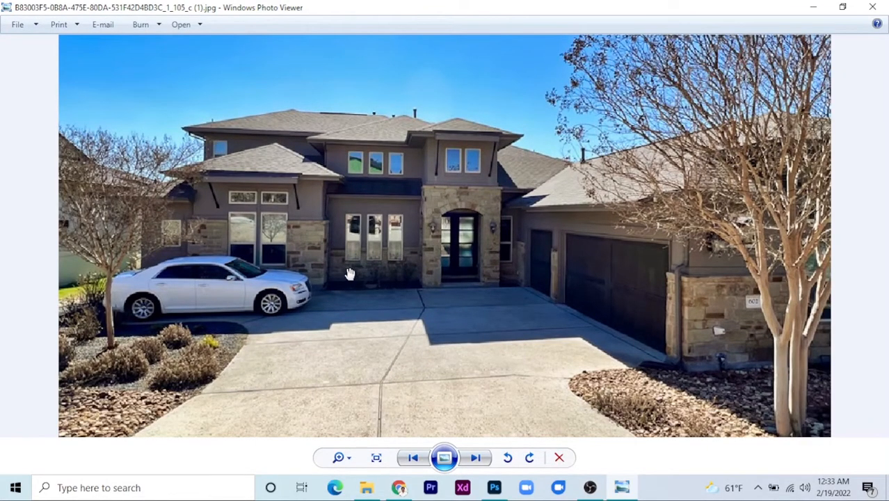
pyautogui.scroll(-2, 349, 274)
pyautogui.scroll(1, 290, 284)
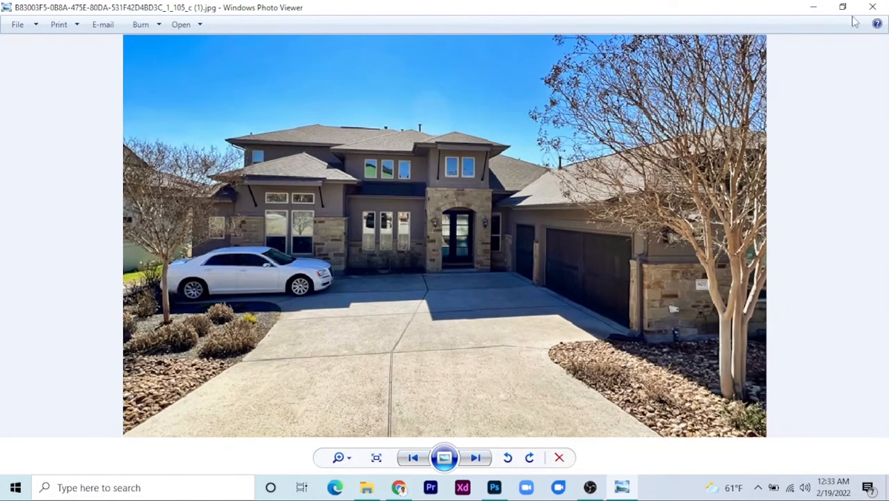
pyautogui.click(872, 7)
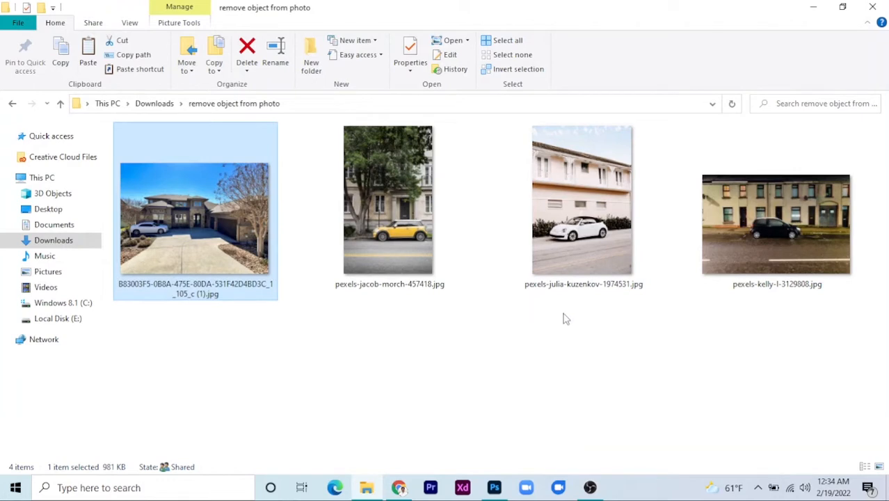
pyautogui.click(603, 252)
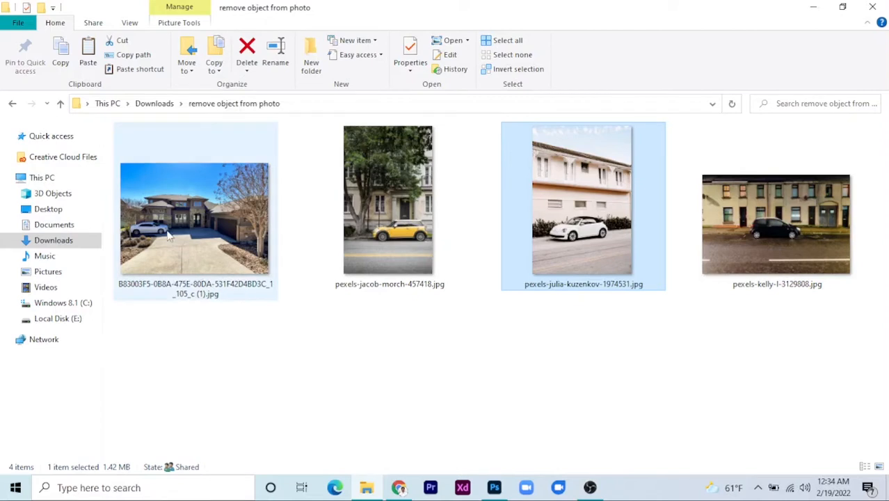
# - Switch to Photoshop, where the white convertible photo is open, and duplicate the photo layer
pyautogui.click(202, 241)
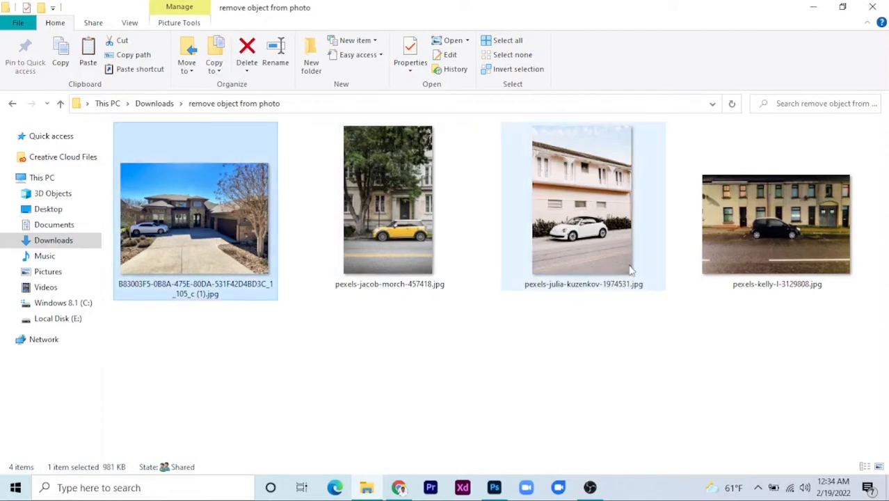
pyautogui.click(581, 222)
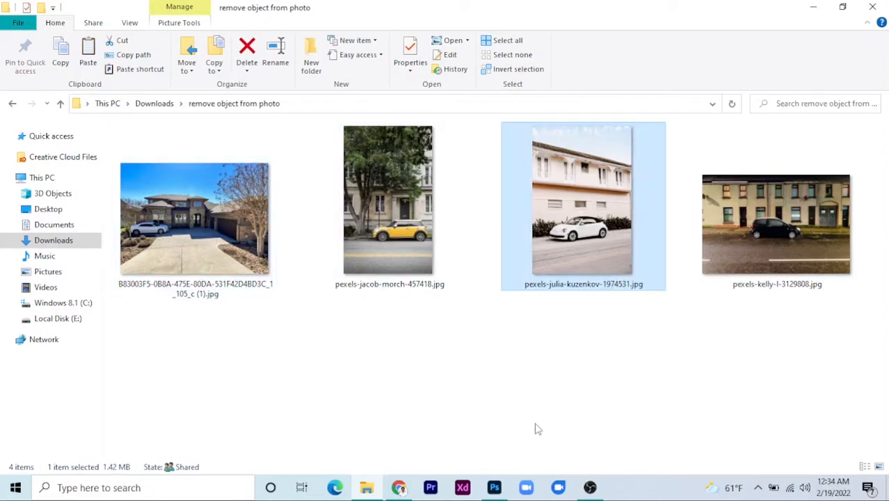
pyautogui.click(493, 487)
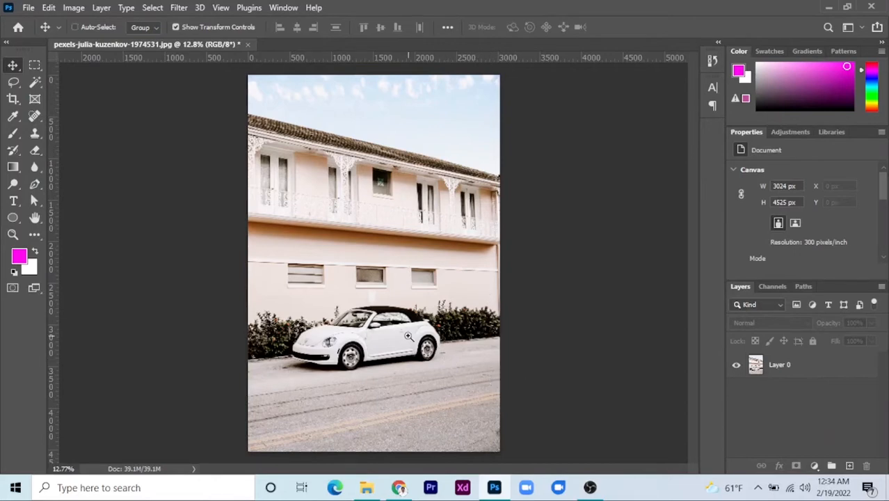
pyautogui.moveTo(358, 334); pyautogui.dragTo(418, 345)
pyautogui.moveTo(476, 361); pyautogui.dragTo(424, 292)
pyautogui.moveTo(470, 312); pyautogui.dragTo(443, 309)
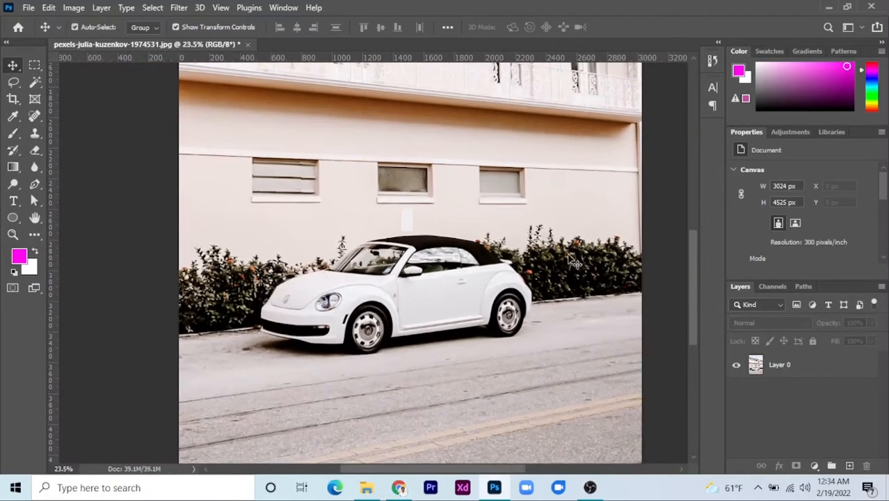
pyautogui.click(791, 365)
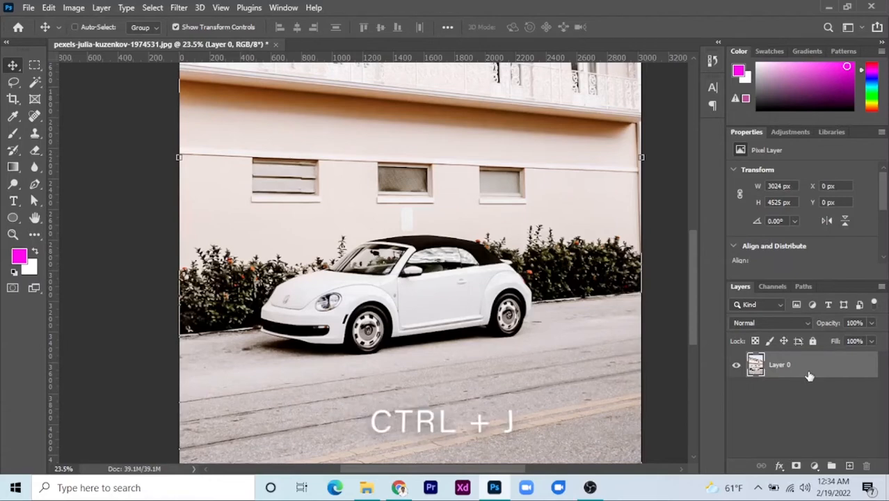
pyautogui.hotkey('ctrl', 'j')
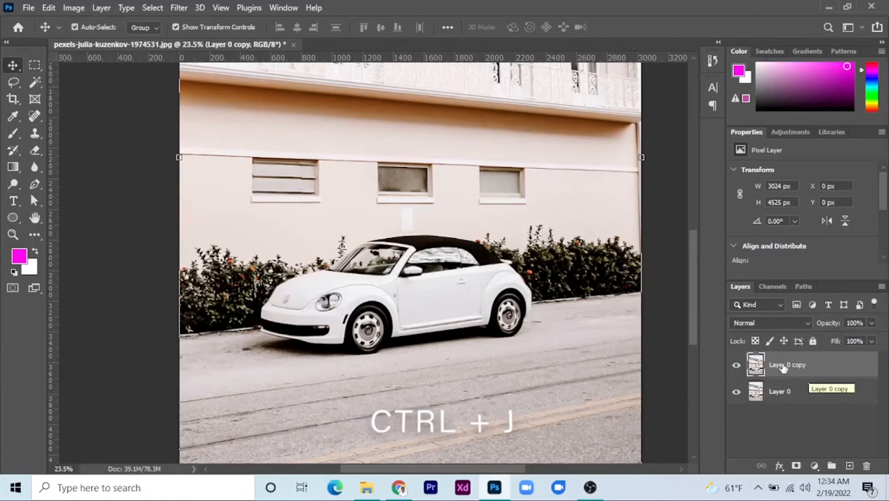
# - Activate the Clone Stamp Tool and check where it sits among the stamp tools
pyautogui.moveTo(404, 291); pyautogui.dragTo(350, 266)
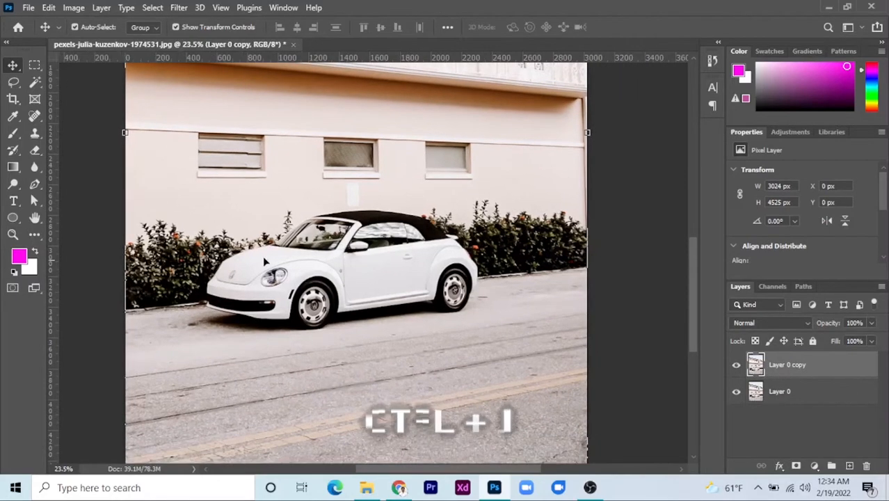
pyautogui.click(33, 134)
pyautogui.rightClick(40, 137)
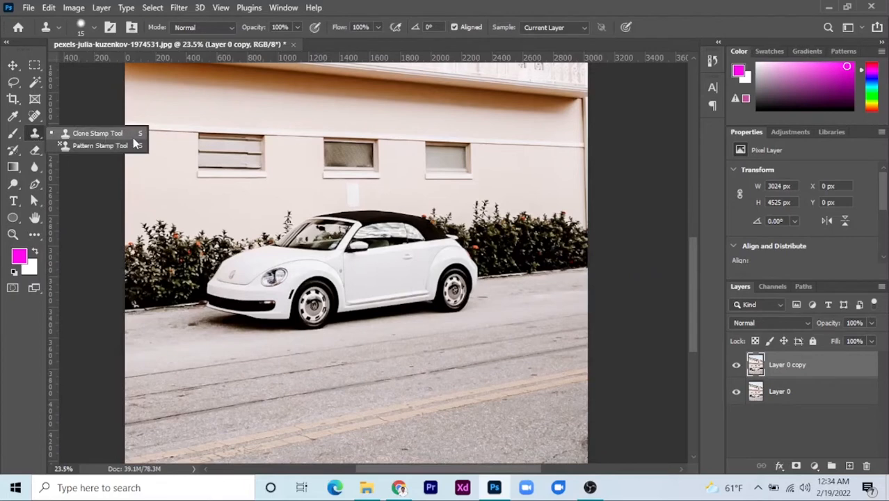
pyautogui.click(88, 134)
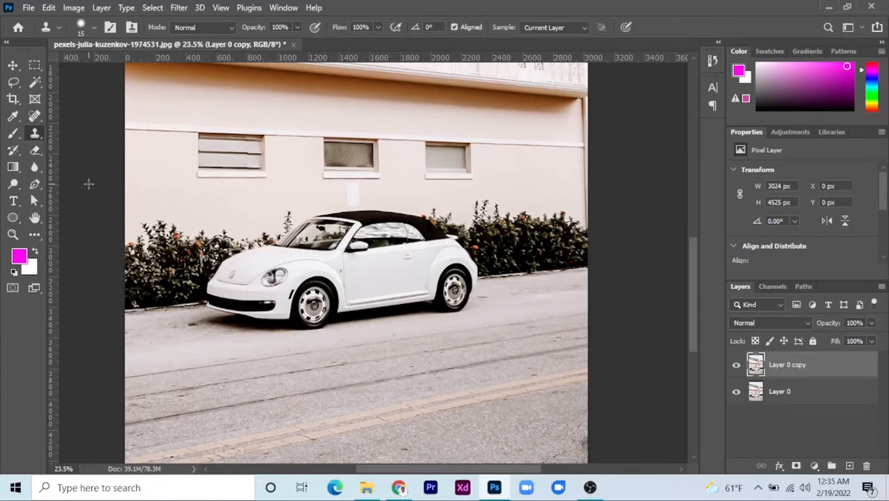
pyautogui.rightClick(35, 134)
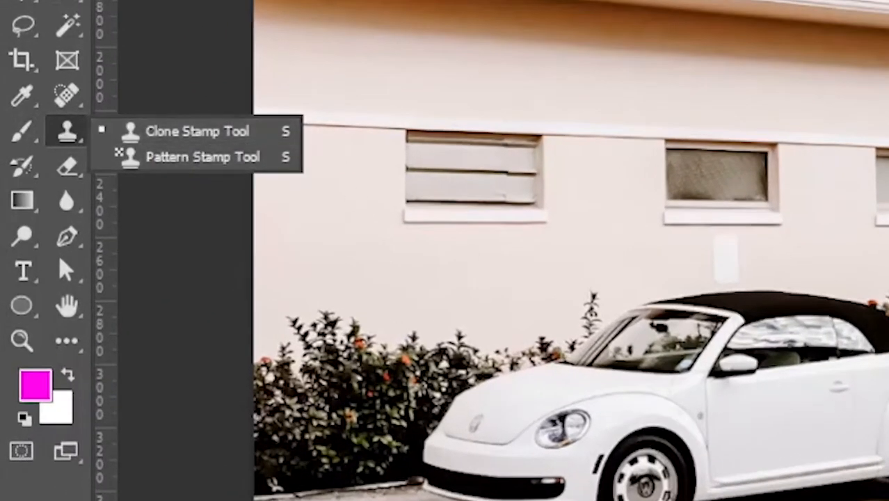
pyautogui.press('Escape')
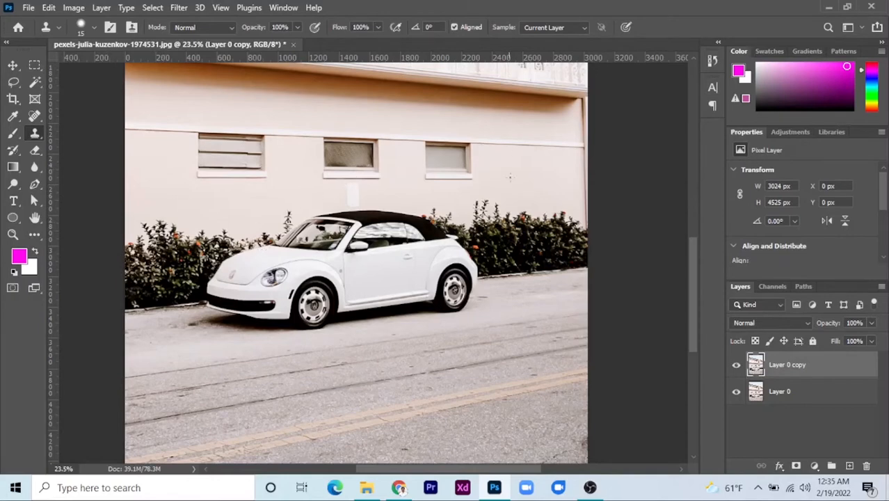
# - Outline the car with a closed Pen tool path that includes the hedge, lower wall and nearby road, and convert it to a selection
pyautogui.press('p')
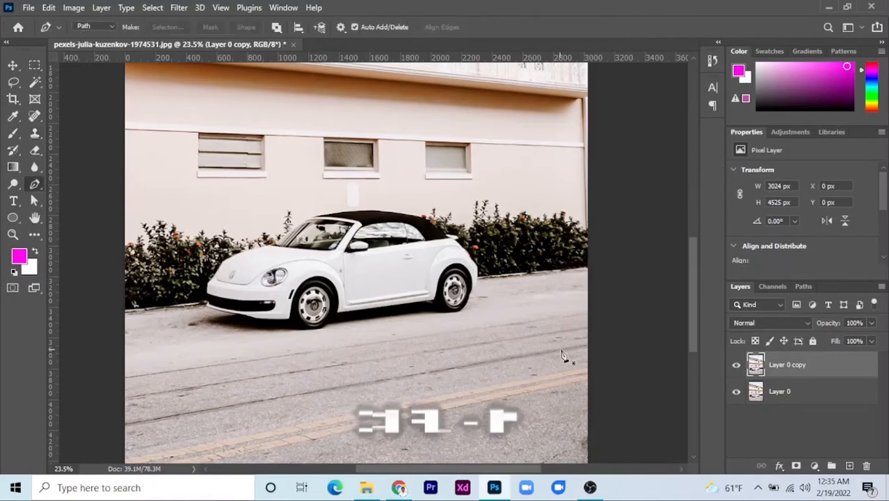
pyautogui.click(562, 347)
pyautogui.moveTo(332, 411); pyautogui.dragTo(211, 409)
pyautogui.moveTo(98, 322); pyautogui.dragTo(89, 240)
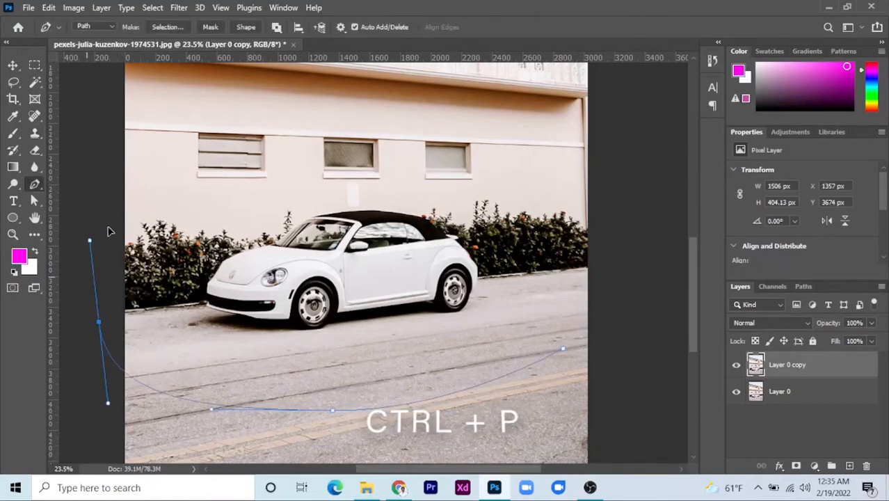
pyautogui.moveTo(183, 191); pyautogui.dragTo(250, 191)
pyautogui.moveTo(395, 184); pyautogui.dragTo(476, 190)
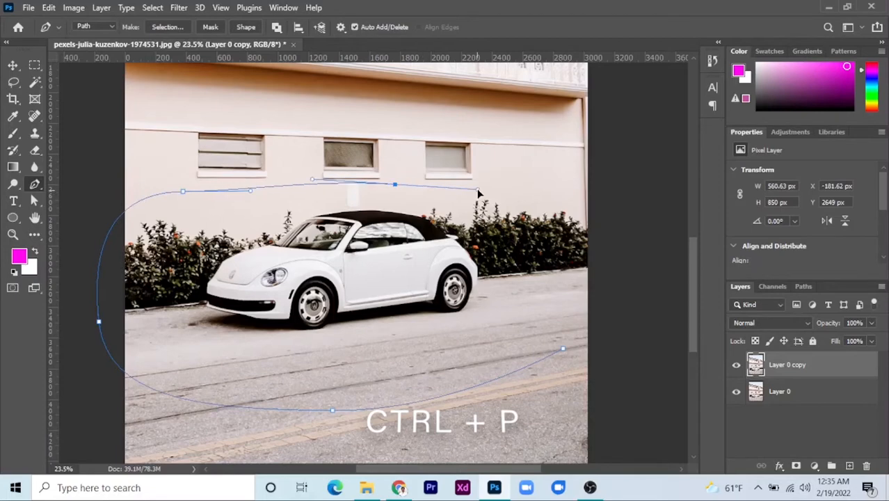
pyautogui.moveTo(579, 169); pyautogui.dragTo(607, 167)
pyautogui.moveTo(615, 277); pyautogui.dragTo(610, 331)
pyautogui.moveTo(606, 340); pyautogui.dragTo(576, 358)
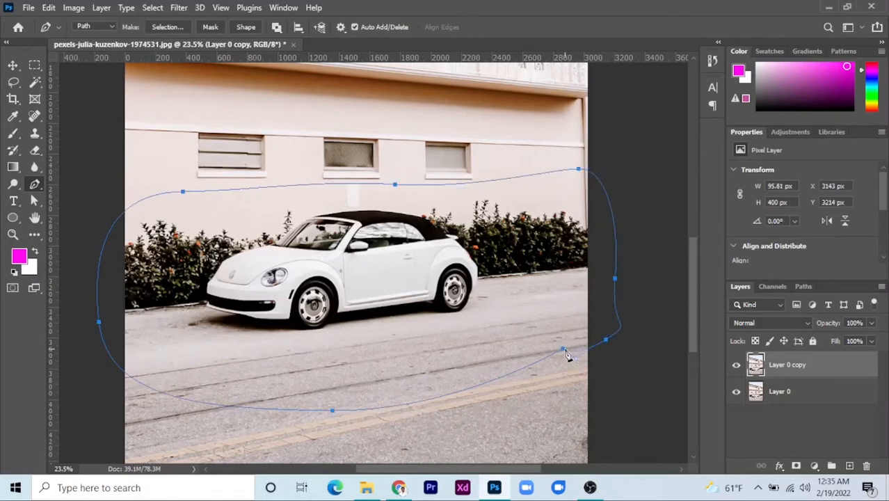
pyautogui.click(563, 349)
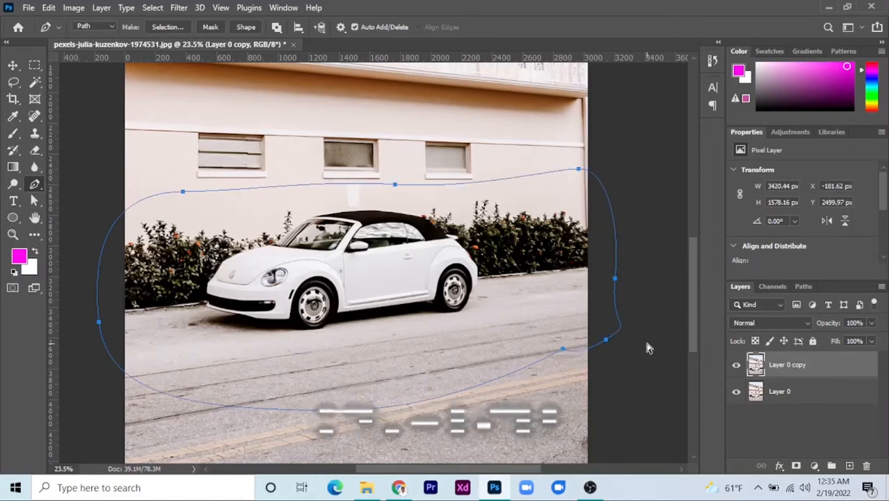
pyautogui.hotkey('ctrl', 'Return')
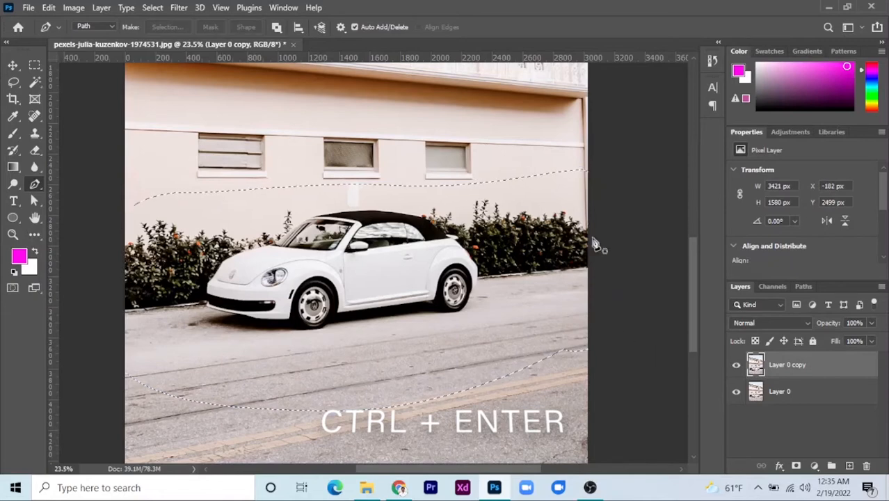
# - Activate the Clone Stamp Tool, keep its mode at Normal and review the brush size and hardness settings
pyautogui.click(36, 135)
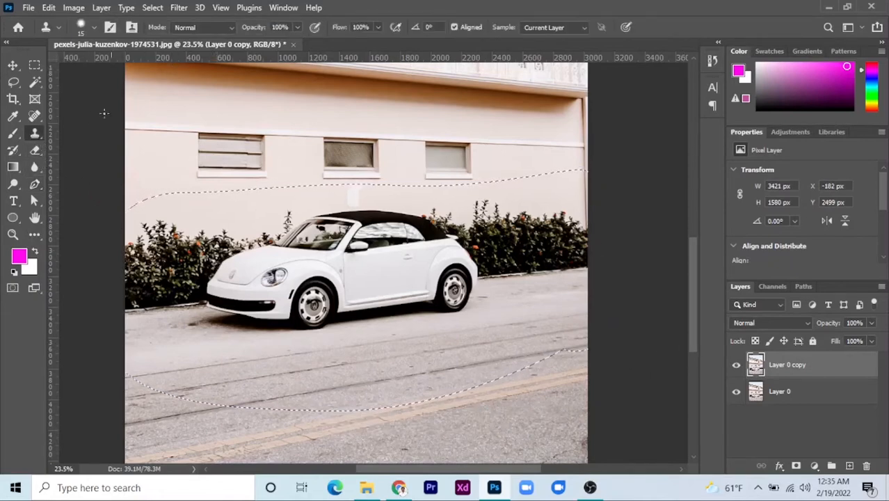
pyautogui.rightClick(34, 135)
pyautogui.click(69, 134)
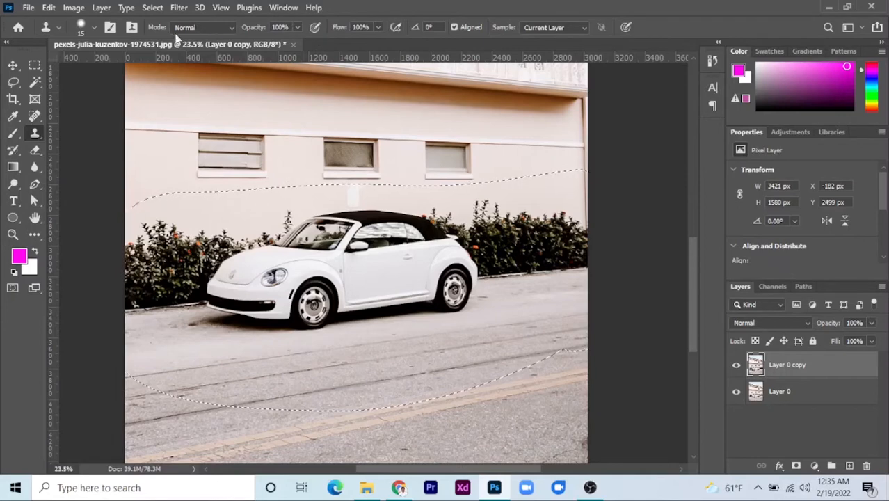
pyautogui.click(232, 28)
pyautogui.click(198, 35)
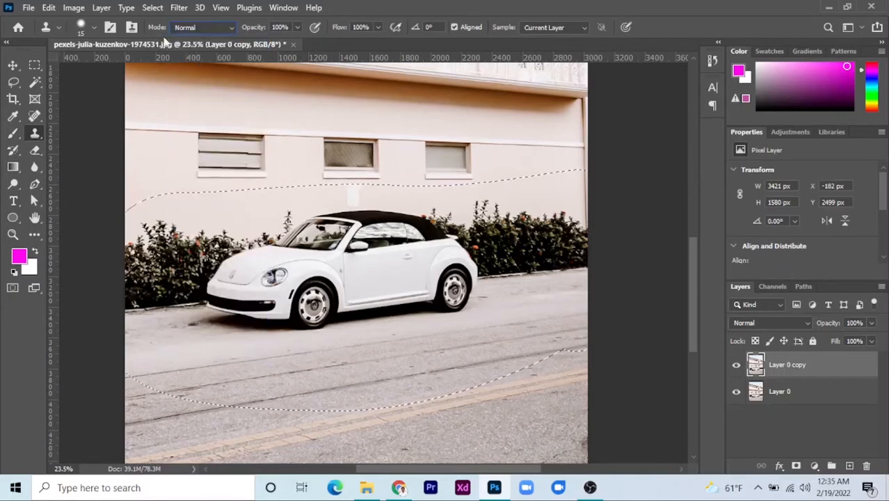
pyautogui.click(95, 28)
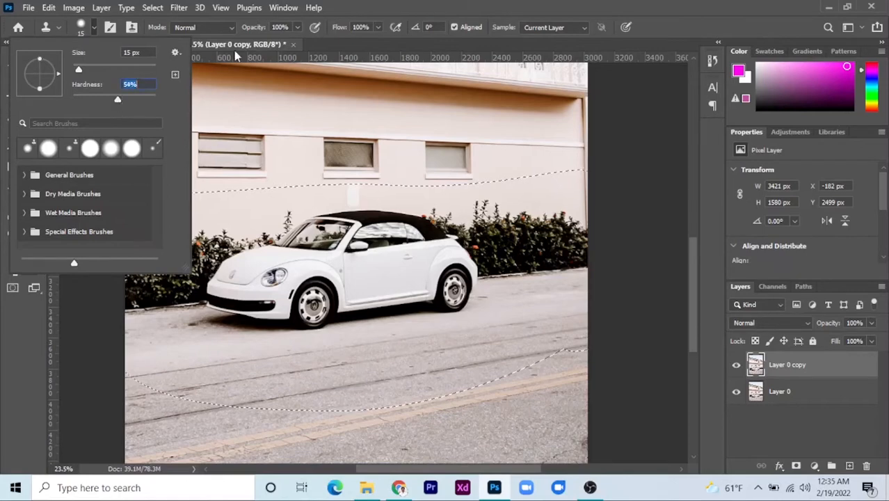
pyautogui.click(379, 47)
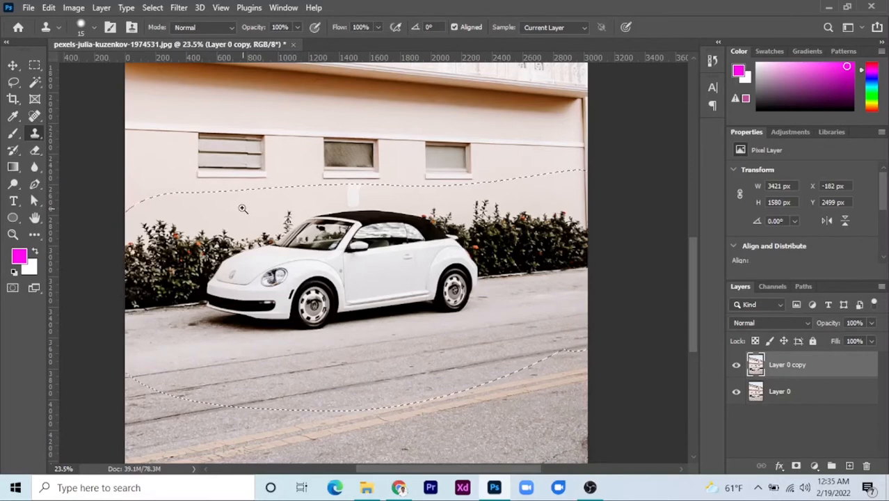
# - Try out Clone Stamp brush sizes against the wall above the car and set the size to 200 px
pyautogui.moveTo(243, 208); pyautogui.dragTo(294, 212)
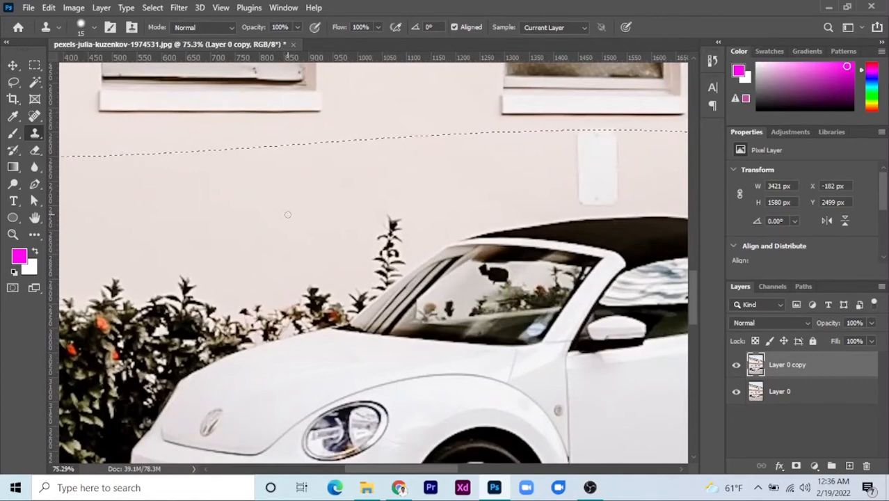
pyautogui.moveTo(308, 210); pyautogui.dragTo(249, 206)
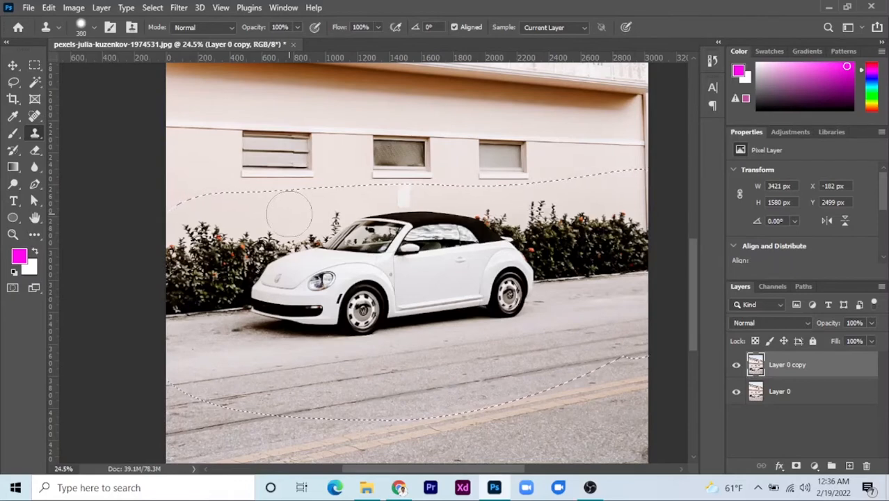
pyautogui.press(']')
pyautogui.press(']')
pyautogui.press(']')
pyautogui.press('[')
pyautogui.press('[')
pyautogui.press('[')
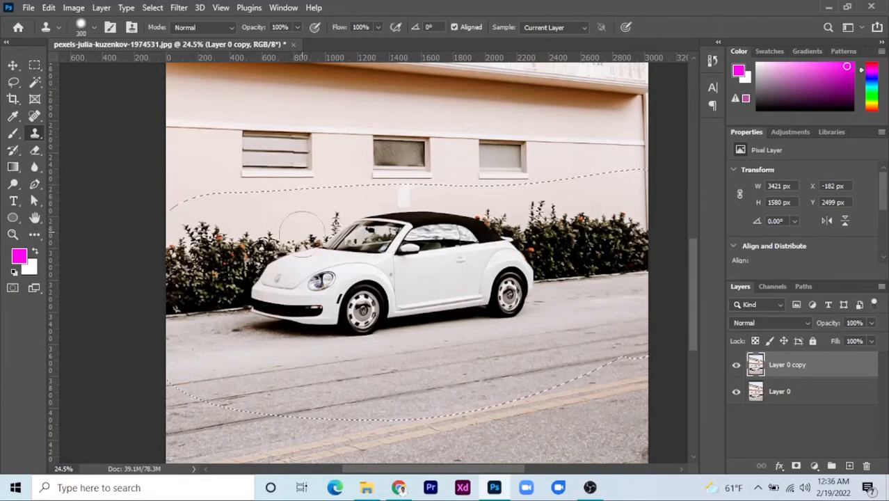
# - Clone clean pavement over the car's shadow and the lower parts of its rear wheel, underside and front wheel
pyautogui.moveTo(367, 240); pyautogui.dragTo(316, 211)
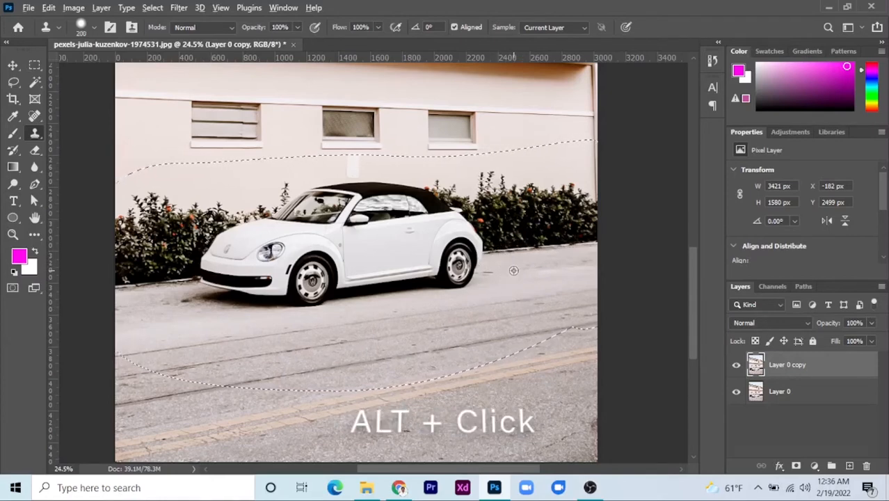
pyautogui.moveTo(495, 277)
pyautogui.mouseDown()
pyautogui.moveTo(425, 282)
pyautogui.moveTo(446, 281)
pyautogui.mouseUp()
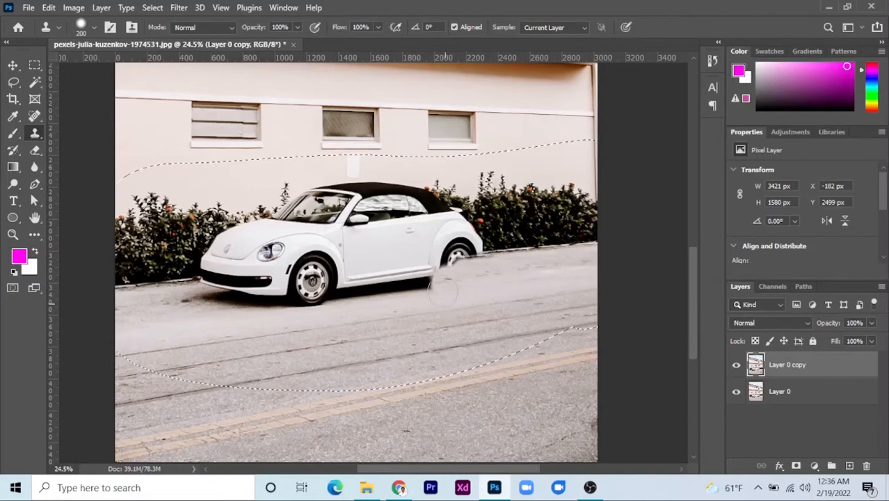
pyautogui.moveTo(443, 289)
pyautogui.mouseDown()
pyautogui.moveTo(316, 294)
pyautogui.moveTo(435, 284)
pyautogui.moveTo(336, 300)
pyautogui.mouseUp()
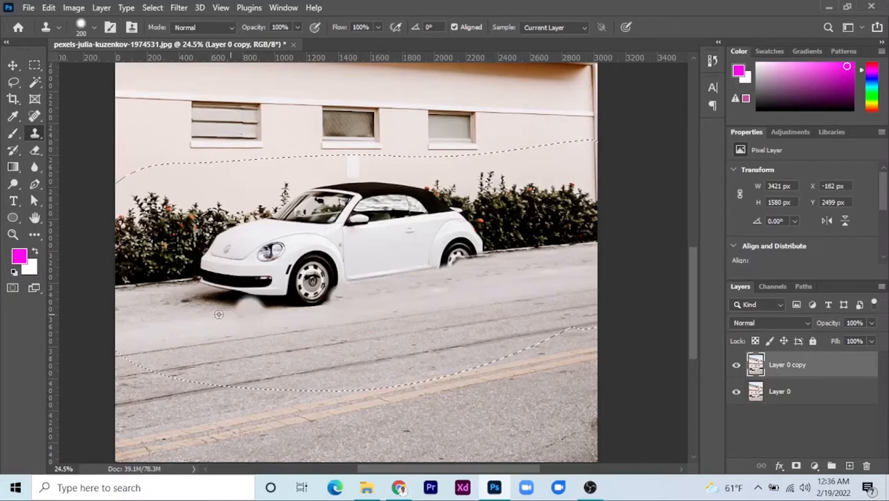
pyautogui.keyDown('alt'); pyautogui.click(158, 314); pyautogui.keyUp('alt')
pyautogui.moveTo(193, 305)
pyautogui.mouseDown()
pyautogui.moveTo(338, 296)
pyautogui.moveTo(260, 297)
pyautogui.moveTo(230, 306)
pyautogui.moveTo(236, 313)
pyautogui.moveTo(242, 292)
pyautogui.moveTo(372, 288)
pyautogui.mouseUp()
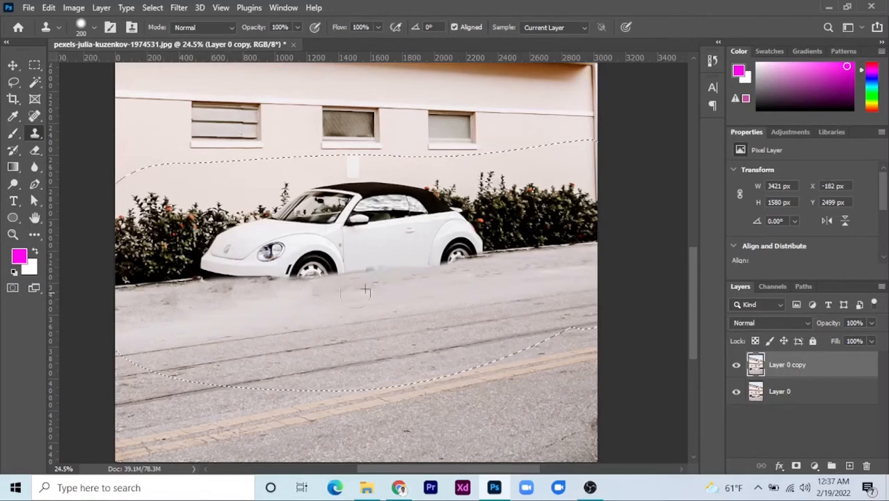
# - Resample the pavement behind the car and clone it along the lower edge of the body near the rear wheel
pyautogui.moveTo(443, 292)
pyautogui.mouseDown()
pyautogui.moveTo(304, 308)
pyautogui.moveTo(205, 288)
pyautogui.moveTo(106, 310)
pyautogui.mouseUp()
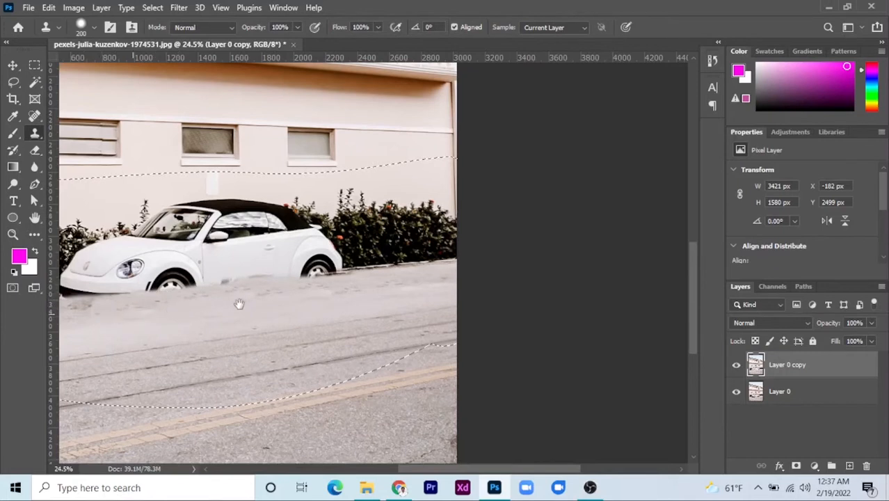
pyautogui.moveTo(239, 304); pyautogui.dragTo(321, 299)
pyautogui.keyDown('alt'); pyautogui.click(460, 275); pyautogui.keyUp('alt')
pyautogui.moveTo(428, 279); pyautogui.dragTo(388, 284)
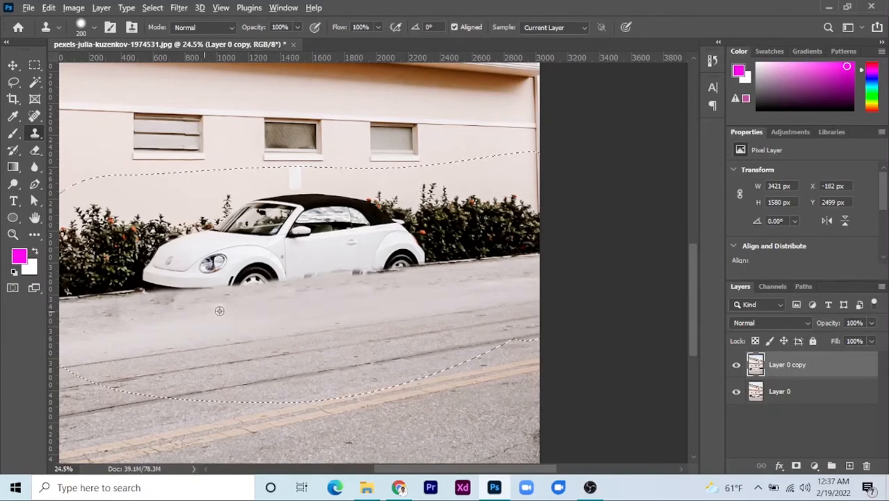
# - Clone hedge foliage over the car's front bumper and the nose of its hood
pyautogui.moveTo(467, 252); pyautogui.dragTo(386, 272)
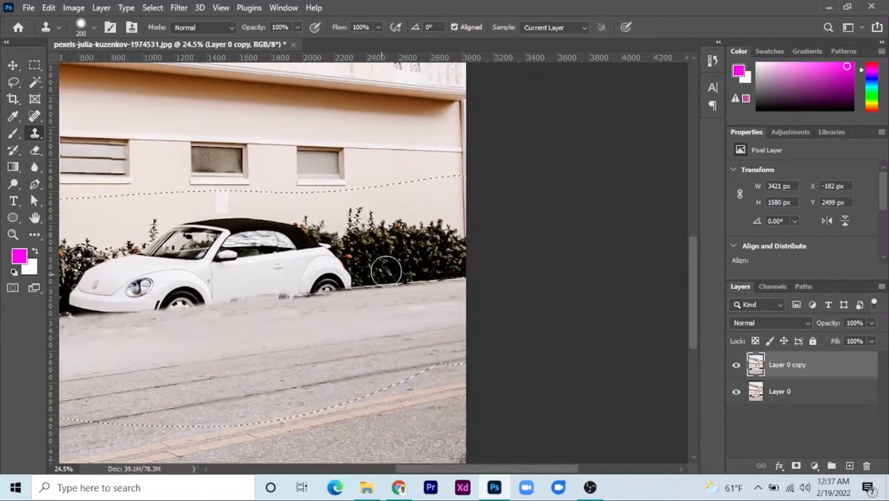
pyautogui.moveTo(487, 264); pyautogui.dragTo(738, 221)
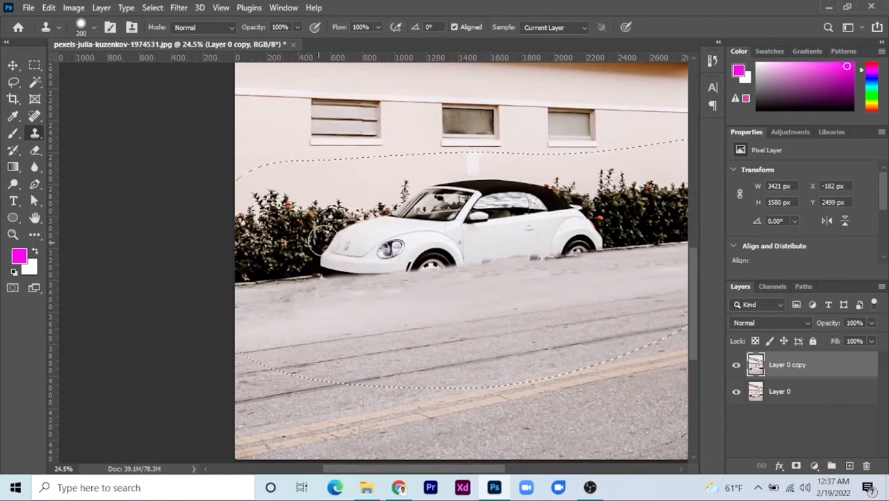
pyautogui.moveTo(328, 240)
pyautogui.mouseDown()
pyautogui.moveTo(317, 254)
pyautogui.moveTo(341, 261)
pyautogui.moveTo(355, 256)
pyautogui.moveTo(353, 242)
pyautogui.moveTo(366, 232)
pyautogui.moveTo(323, 243)
pyautogui.mouseUp()
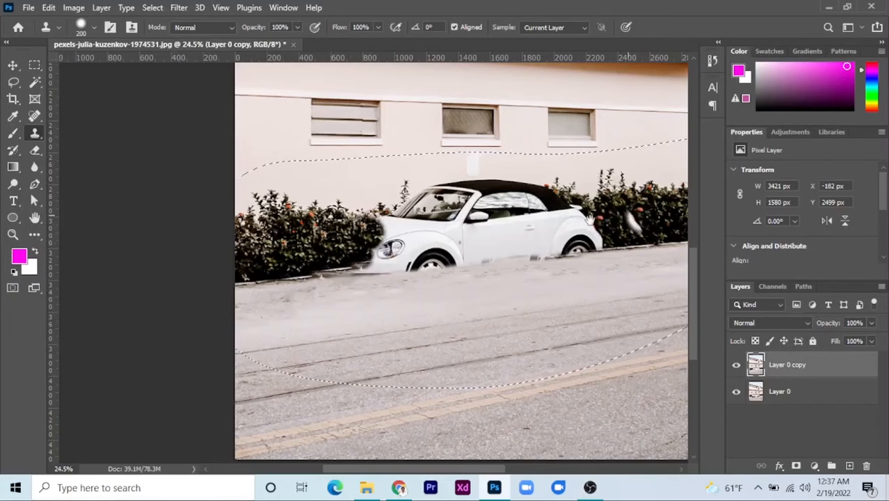
# - Clone hedge and curb over the car's rear end, resampling at the curb line to cover the rear wheel and door
pyautogui.moveTo(623, 213)
pyautogui.mouseDown()
pyautogui.moveTo(528, 227)
pyautogui.moveTo(478, 217)
pyautogui.moveTo(500, 242)
pyautogui.moveTo(529, 242)
pyautogui.moveTo(528, 258)
pyautogui.moveTo(490, 262)
pyautogui.moveTo(458, 229)
pyautogui.mouseUp()
pyautogui.keyDown('alt'); pyautogui.click(528, 257); pyautogui.keyUp('alt')
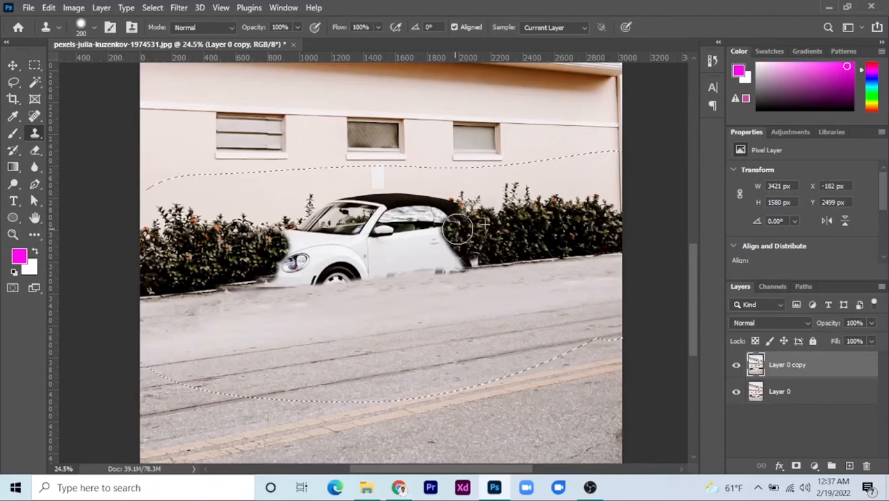
pyautogui.scroll(5, 487, 244)
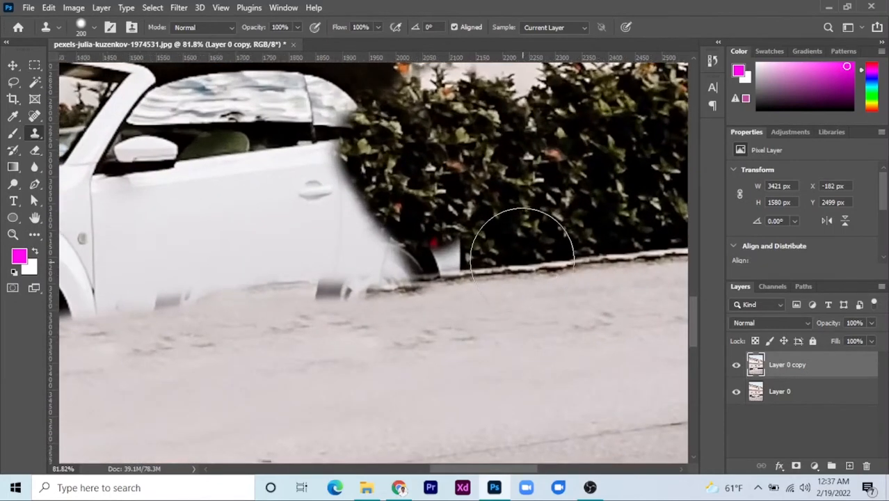
pyautogui.keyDown('alt'); pyautogui.click(521, 249); pyautogui.keyUp('alt')
pyautogui.moveTo(437, 240)
pyautogui.mouseDown()
pyautogui.moveTo(322, 265)
pyautogui.moveTo(337, 232)
pyautogui.moveTo(329, 164)
pyautogui.moveTo(313, 166)
pyautogui.moveTo(293, 269)
pyautogui.moveTo(220, 277)
pyautogui.moveTo(253, 233)
pyautogui.moveTo(251, 194)
pyautogui.moveTo(261, 176)
pyautogui.mouseUp()
pyautogui.scroll(-5, 409, 206)
# - Enlarge the clone brush to 300 px and clone hedge foliage over the car's roof, windows, hood and headlight
pyautogui.moveTo(392, 203); pyautogui.dragTo(398, 291)
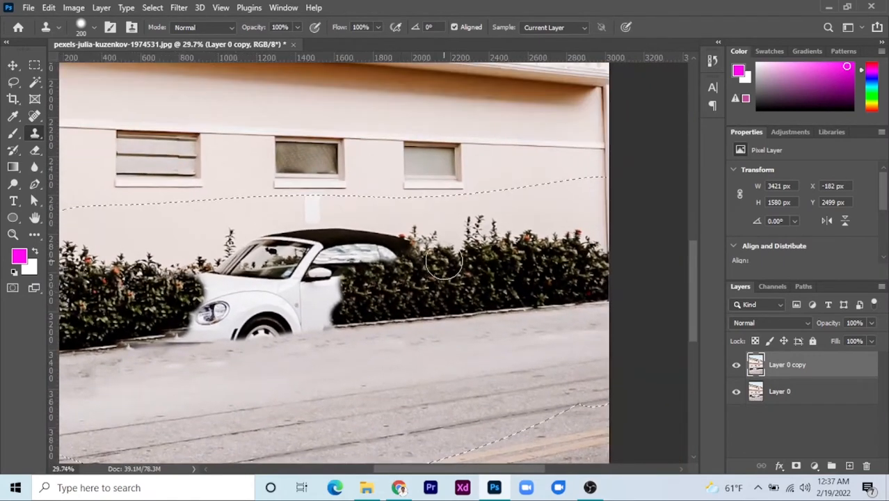
pyautogui.press(']')
pyautogui.press(']')
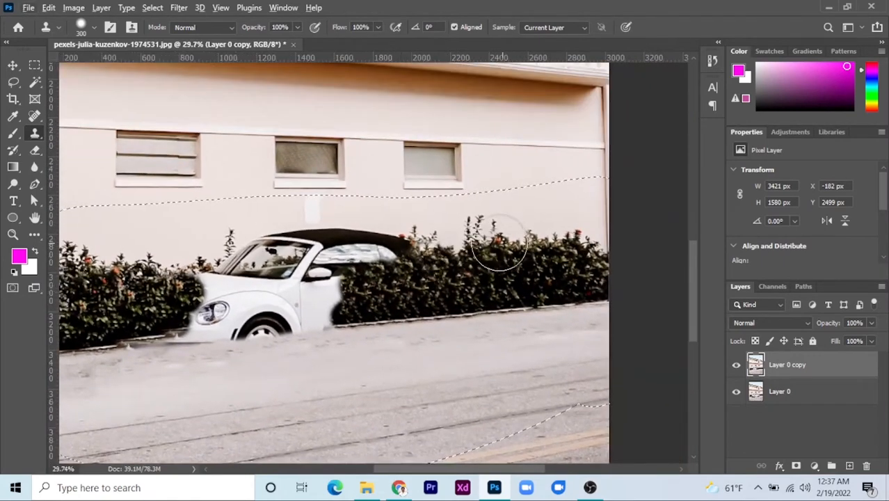
pyautogui.moveTo(452, 242)
pyautogui.mouseDown()
pyautogui.moveTo(373, 253)
pyautogui.moveTo(372, 266)
pyautogui.moveTo(362, 248)
pyautogui.moveTo(342, 247)
pyautogui.moveTo(339, 283)
pyautogui.moveTo(304, 273)
pyautogui.moveTo(307, 261)
pyautogui.moveTo(331, 253)
pyautogui.moveTo(319, 247)
pyautogui.moveTo(256, 254)
pyautogui.moveTo(273, 264)
pyautogui.moveTo(229, 249)
pyautogui.mouseUp()
pyautogui.keyDown('alt'); pyautogui.click(409, 249); pyautogui.keyUp('alt')
pyautogui.moveTo(314, 275); pyautogui.dragTo(515, 251)
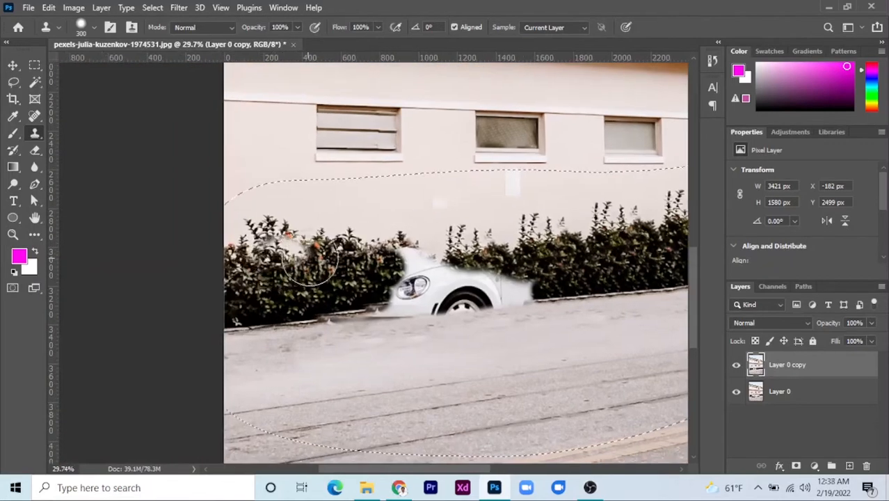
pyautogui.moveTo(310, 259)
pyautogui.mouseDown()
pyautogui.moveTo(341, 247)
pyautogui.moveTo(408, 245)
pyautogui.moveTo(410, 264)
pyautogui.moveTo(400, 271)
pyautogui.moveTo(347, 281)
pyautogui.mouseUp()
pyautogui.moveTo(547, 336); pyautogui.dragTo(442, 345)
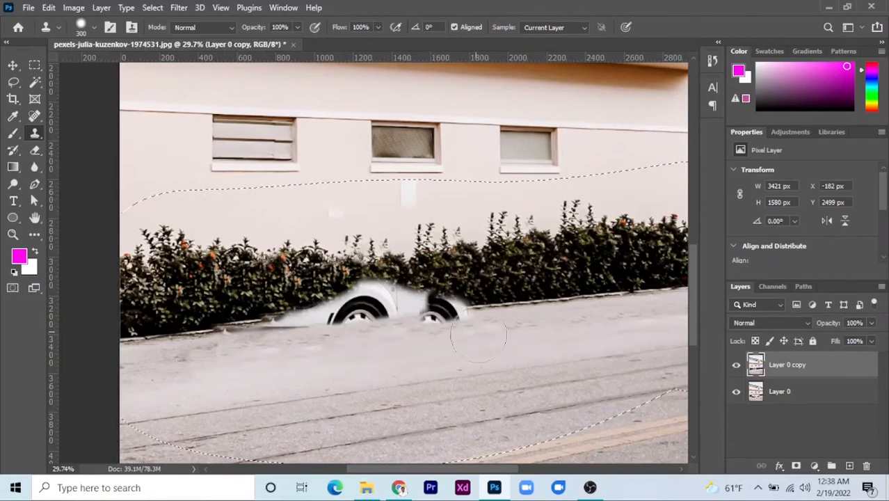
# - Clone hedge and curb over the remaining wheels and fender, using brush sizes of 125 px and 250 px
pyautogui.press('[')
pyautogui.press('[')
pyautogui.press('[')
pyautogui.press('[')
pyautogui.press('[')
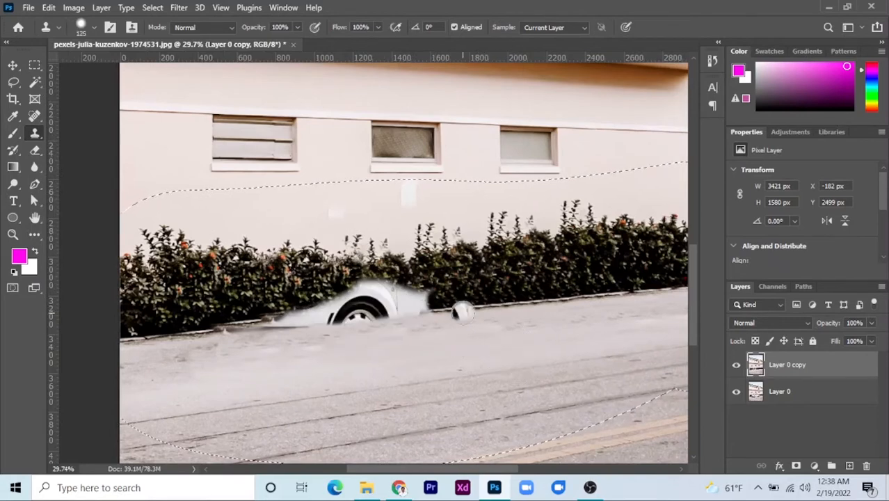
pyautogui.press(']')
pyautogui.press(']')
pyautogui.press(']')
pyautogui.press(']')
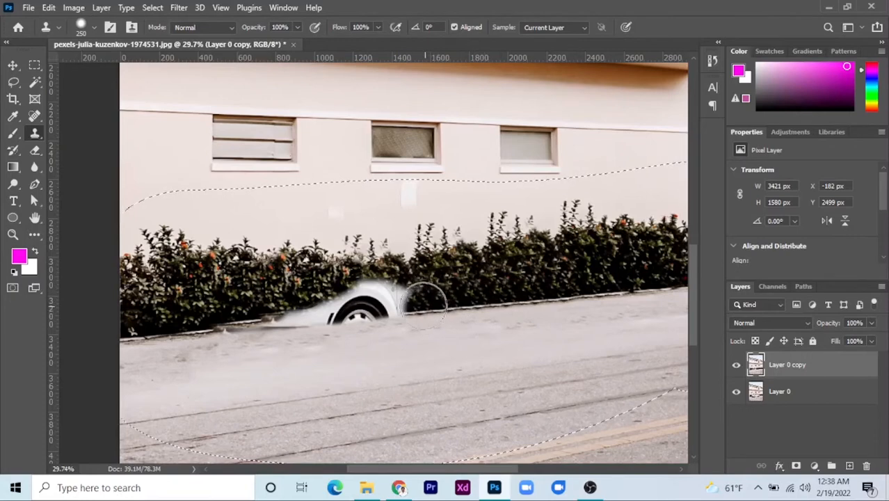
pyautogui.moveTo(423, 306)
pyautogui.mouseDown()
pyautogui.moveTo(382, 309)
pyautogui.moveTo(375, 296)
pyautogui.moveTo(363, 296)
pyautogui.moveTo(340, 311)
pyautogui.moveTo(214, 318)
pyautogui.moveTo(114, 349)
pyautogui.mouseUp()
# - Reduce the clone brush to 100 px and touch up the foliage where the cloned hedge sections meet
pyautogui.moveTo(472, 338); pyautogui.dragTo(346, 381)
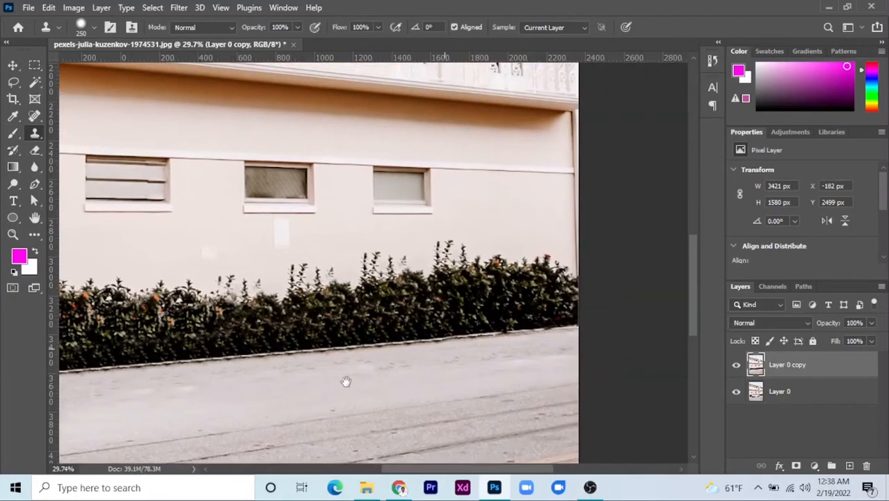
pyautogui.moveTo(485, 351); pyautogui.dragTo(423, 354)
pyautogui.moveTo(359, 321); pyautogui.dragTo(463, 335)
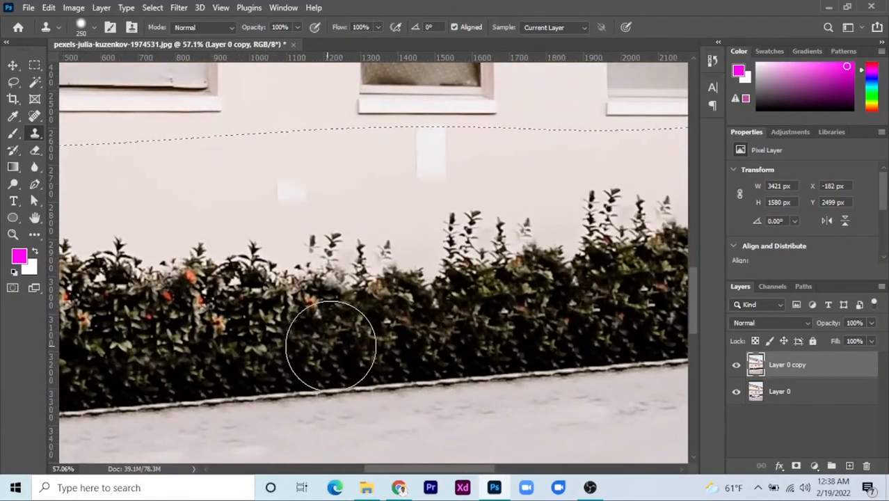
pyautogui.press('[')
pyautogui.press('[')
pyautogui.press('[')
pyautogui.press('[')
pyautogui.press('[')
pyautogui.moveTo(270, 330)
pyautogui.mouseDown()
pyautogui.moveTo(307, 294)
pyautogui.moveTo(347, 288)
pyautogui.moveTo(372, 315)
pyautogui.mouseUp()
pyautogui.moveTo(442, 316); pyautogui.dragTo(407, 316)
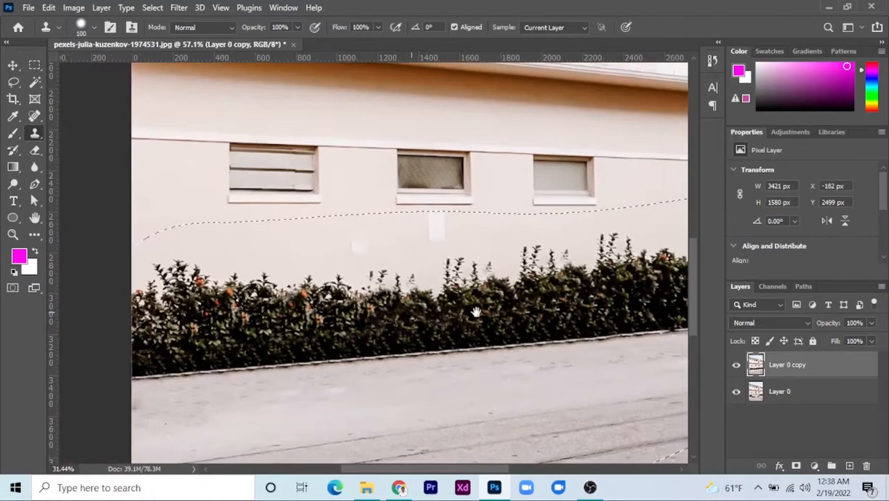
# - Sample the orange flowers in the hedge and clone them into the plain foliage where the car stood
pyautogui.moveTo(477, 312); pyautogui.dragTo(506, 331)
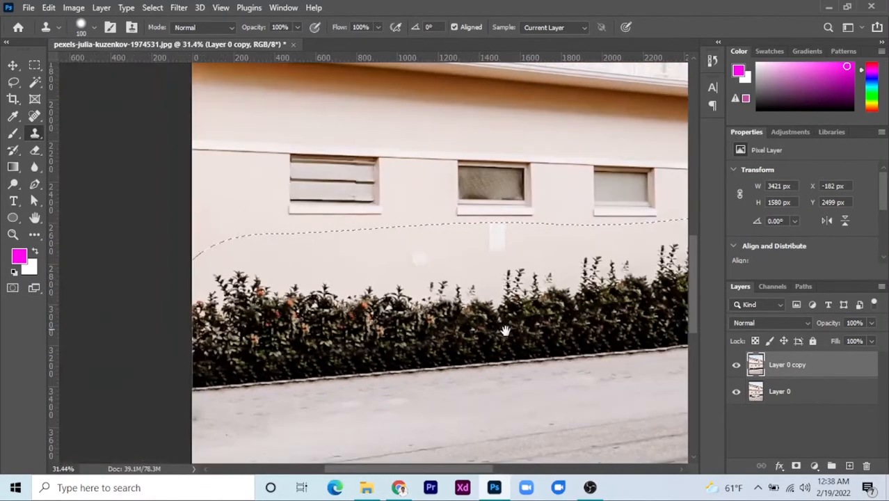
pyautogui.moveTo(376, 339); pyautogui.dragTo(411, 339)
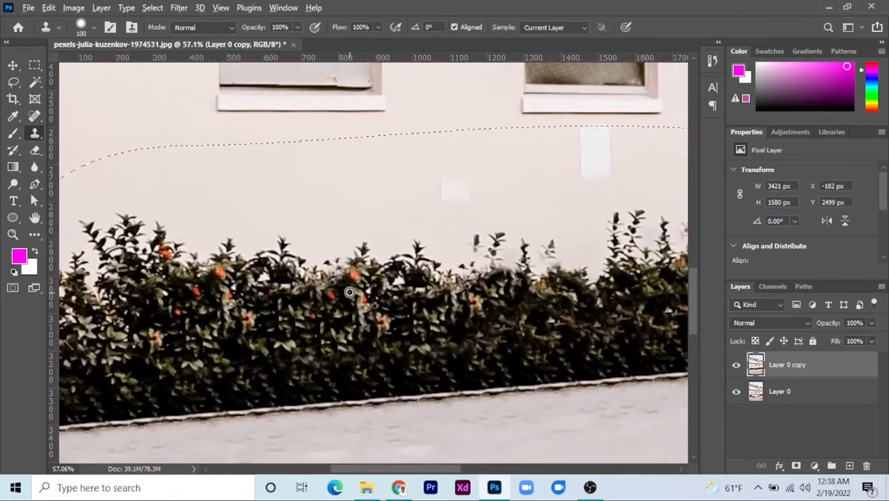
pyautogui.moveTo(519, 279); pyautogui.dragTo(397, 282)
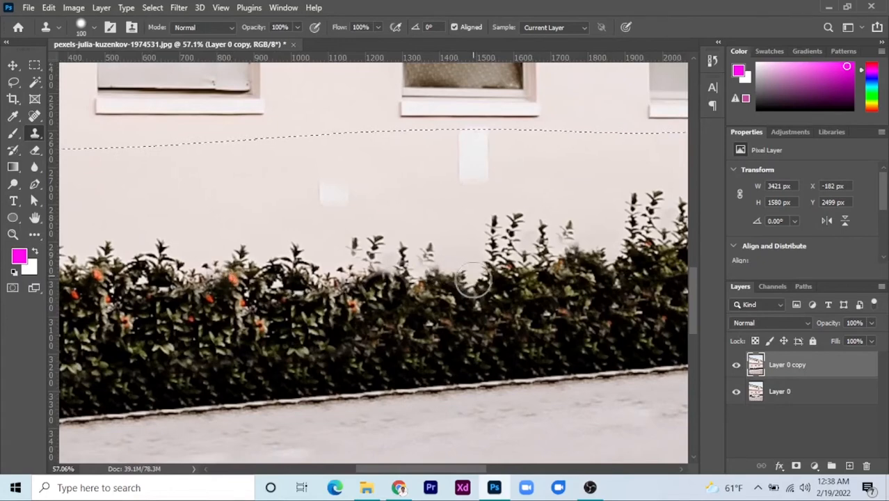
pyautogui.moveTo(518, 297)
pyautogui.mouseDown()
pyautogui.moveTo(204, 306)
pyautogui.moveTo(186, 314)
pyautogui.mouseUp()
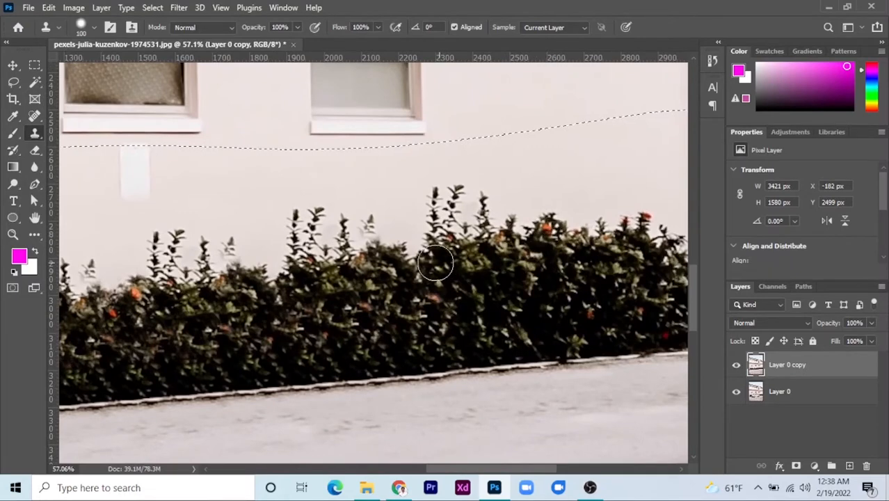
pyautogui.moveTo(332, 264)
pyautogui.mouseDown()
pyautogui.moveTo(340, 274)
pyautogui.moveTo(324, 279)
pyautogui.mouseUp()
pyautogui.moveTo(474, 281)
pyautogui.mouseDown()
pyautogui.moveTo(314, 288)
pyautogui.moveTo(582, 299)
pyautogui.mouseUp()
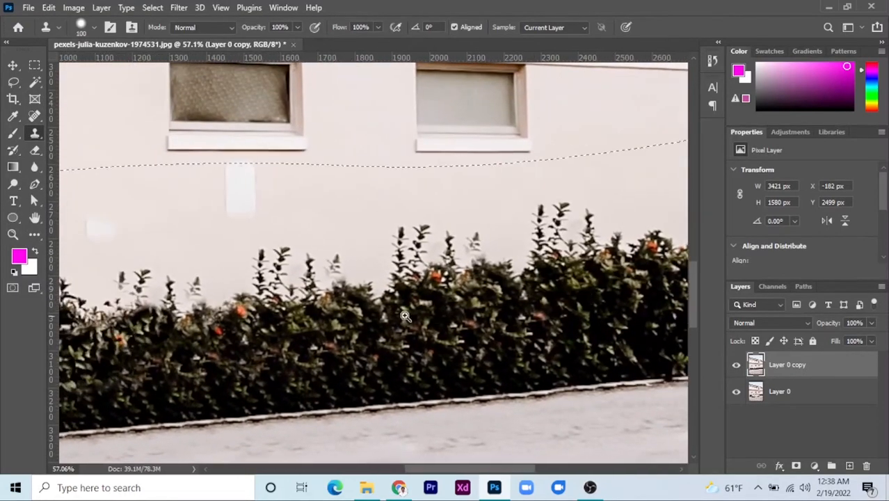
# - Clone a clean sprig over the faded one on the hedge's upper edge below the middle window
pyautogui.moveTo(404, 317); pyautogui.dragTo(377, 315)
pyautogui.moveTo(263, 324); pyautogui.dragTo(358, 315)
pyautogui.moveTo(368, 317); pyautogui.dragTo(395, 320)
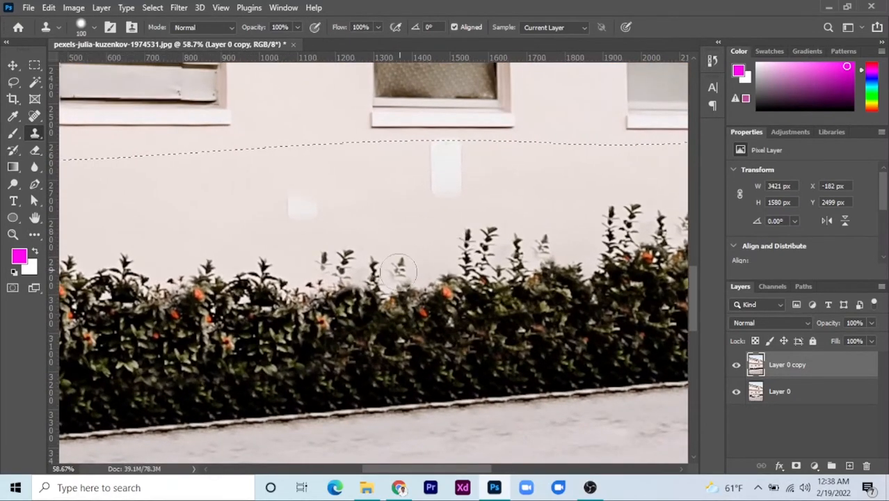
pyautogui.moveTo(398, 271); pyautogui.dragTo(402, 284)
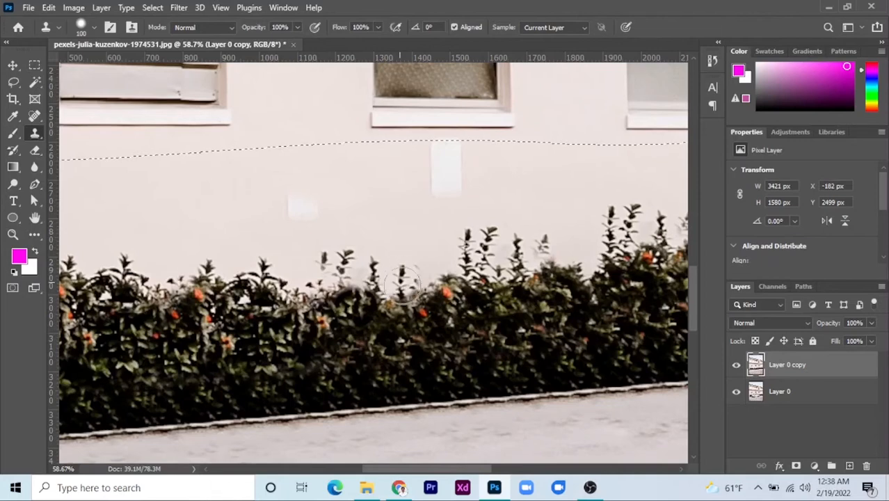
# - Sample clean wall beside the small white patch above the hedge and clone over the patch
pyautogui.moveTo(520, 338); pyautogui.dragTo(447, 310)
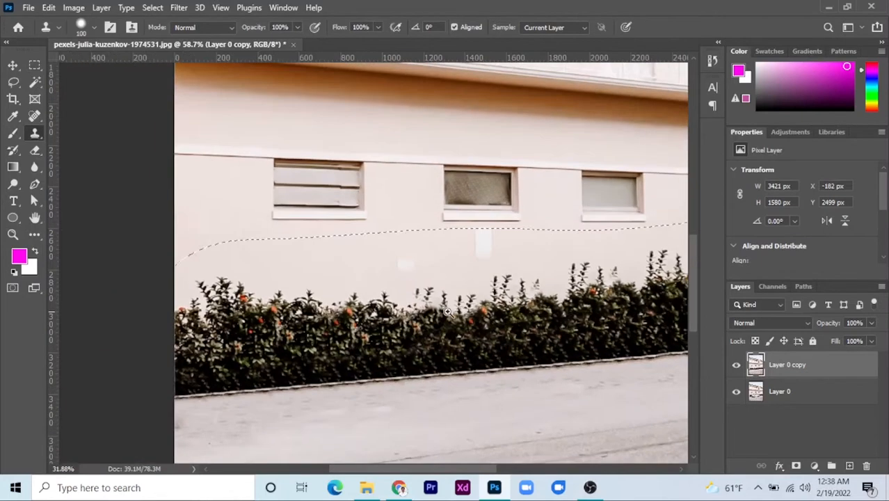
pyautogui.moveTo(493, 256); pyautogui.dragTo(528, 270)
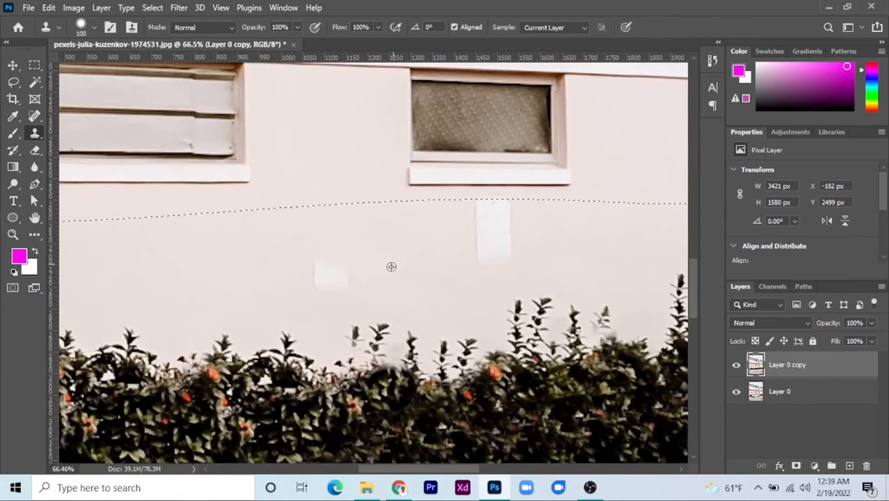
pyautogui.moveTo(340, 283)
pyautogui.mouseDown()
pyautogui.moveTo(313, 280)
pyautogui.moveTo(324, 285)
pyautogui.mouseUp()
# - Sample clean pavement and clone it over the smudged and repeated marks along the road below the curb
pyautogui.moveTo(552, 313); pyautogui.dragTo(501, 322)
pyautogui.moveTo(476, 349); pyautogui.dragTo(528, 362)
pyautogui.moveTo(516, 328); pyautogui.dragTo(329, 331)
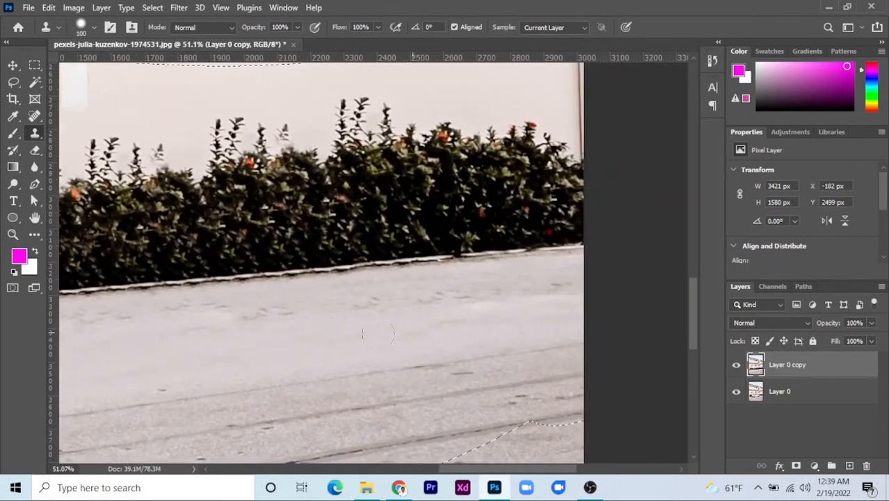
pyautogui.moveTo(230, 339); pyautogui.dragTo(561, 287)
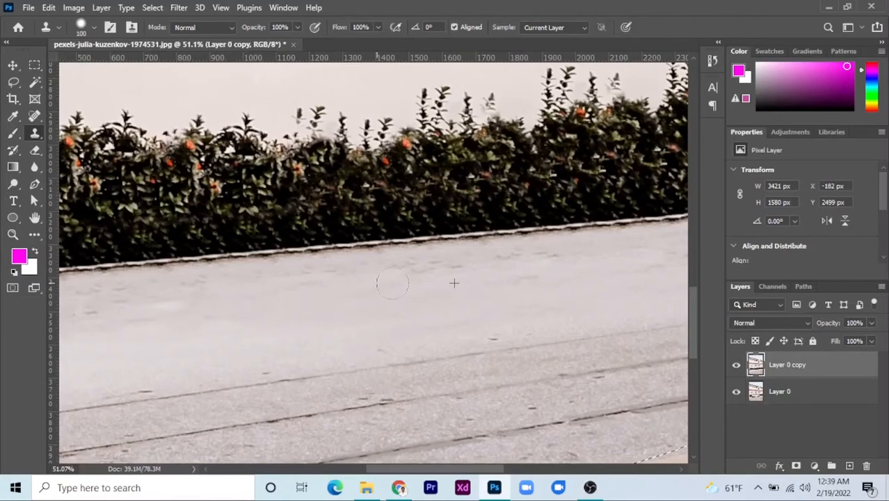
pyautogui.moveTo(247, 327); pyautogui.dragTo(539, 283)
pyautogui.keyDown('alt'); pyautogui.click(523, 280); pyautogui.keyUp('alt')
pyautogui.moveTo(415, 278)
pyautogui.mouseDown()
pyautogui.moveTo(262, 299)
pyautogui.moveTo(211, 286)
pyautogui.mouseUp()
pyautogui.moveTo(326, 293); pyautogui.dragTo(184, 311)
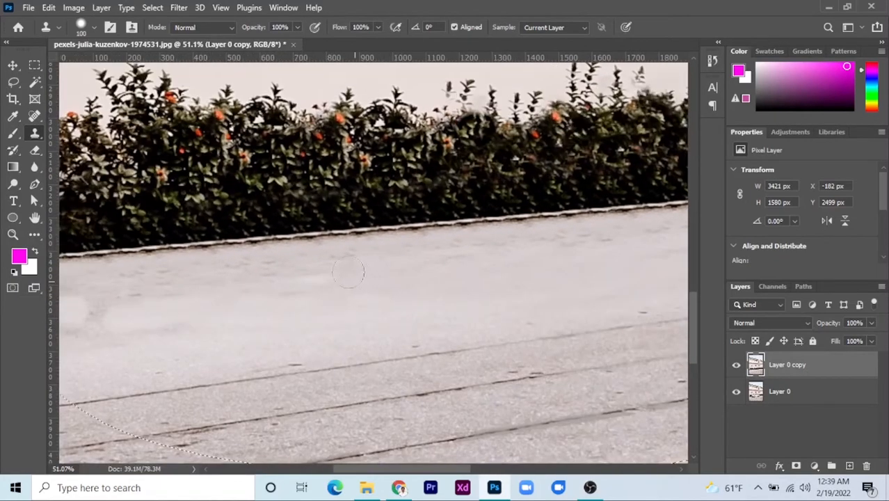
pyautogui.moveTo(470, 285); pyautogui.dragTo(302, 276)
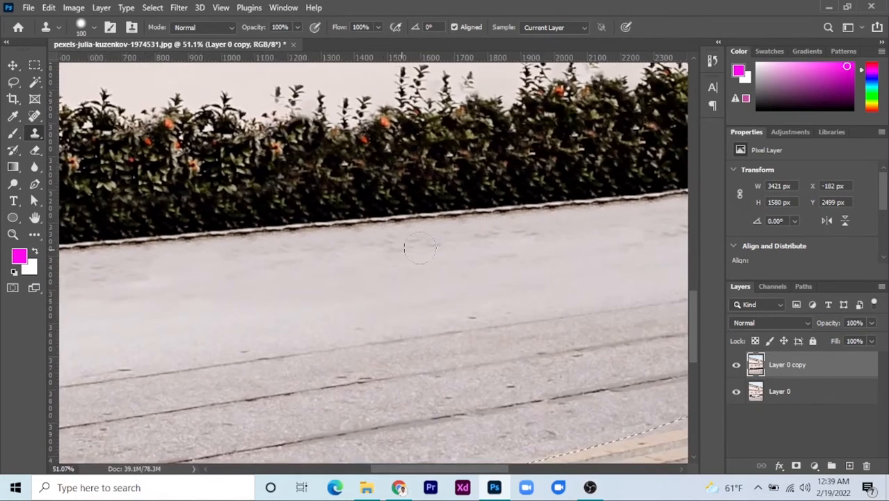
pyautogui.moveTo(420, 247)
pyautogui.mouseDown()
pyautogui.moveTo(546, 241)
pyautogui.moveTo(349, 268)
pyautogui.mouseUp()
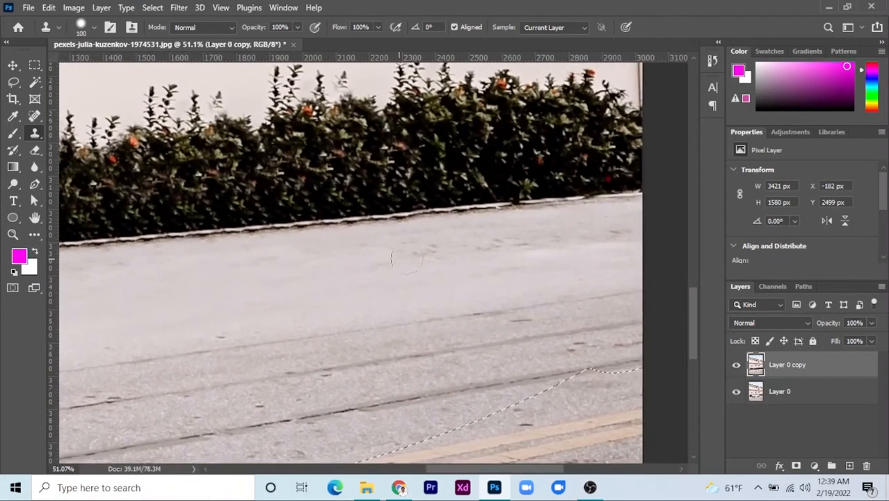
pyautogui.moveTo(560, 264); pyautogui.dragTo(440, 258)
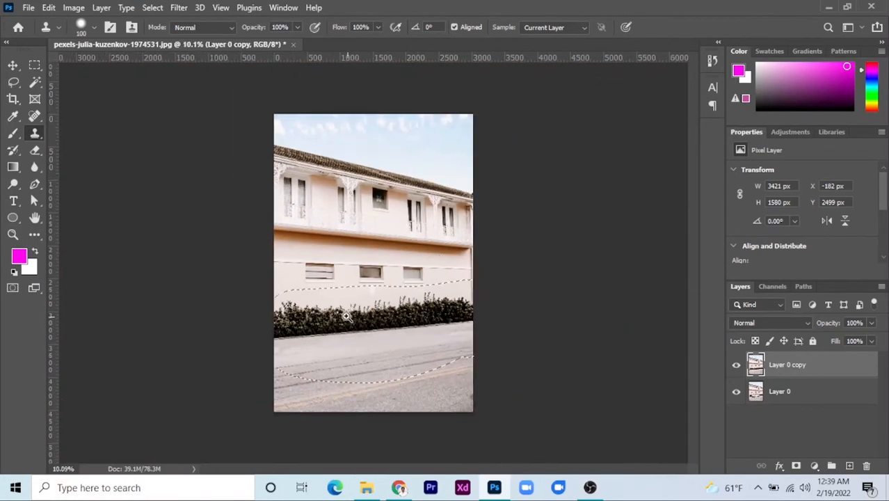
# - Clear the selection around the retouched area and activate the Move Tool
pyautogui.moveTo(346, 316); pyautogui.dragTo(441, 320)
pyautogui.hotkey('ctrl', 'd')
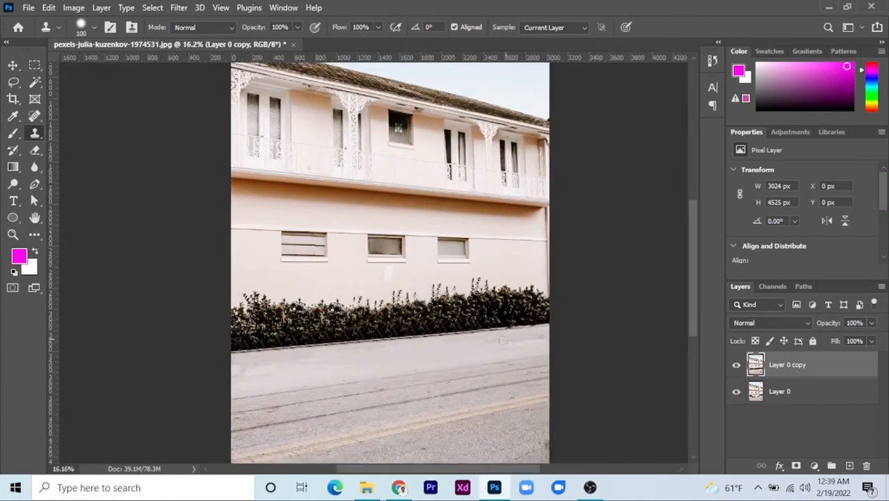
pyautogui.click(13, 65)
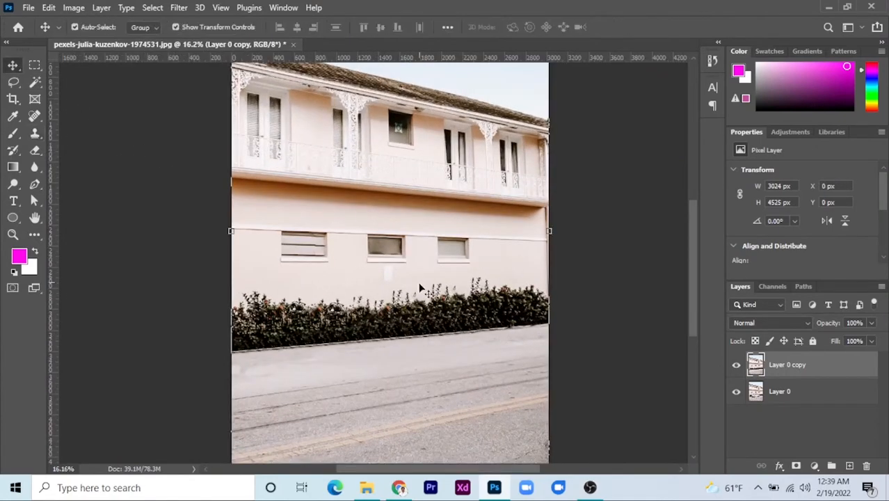
# - Examine the retouched photo as a whole and close up along the wall, hedge and road, with no layer selected
pyautogui.moveTo(420, 287); pyautogui.dragTo(345, 180)
pyautogui.moveTo(502, 286); pyautogui.dragTo(393, 254)
pyautogui.moveTo(575, 361); pyautogui.dragTo(565, 293)
pyautogui.moveTo(495, 341); pyautogui.dragTo(463, 341)
pyautogui.hotkey('ctrl', '0')
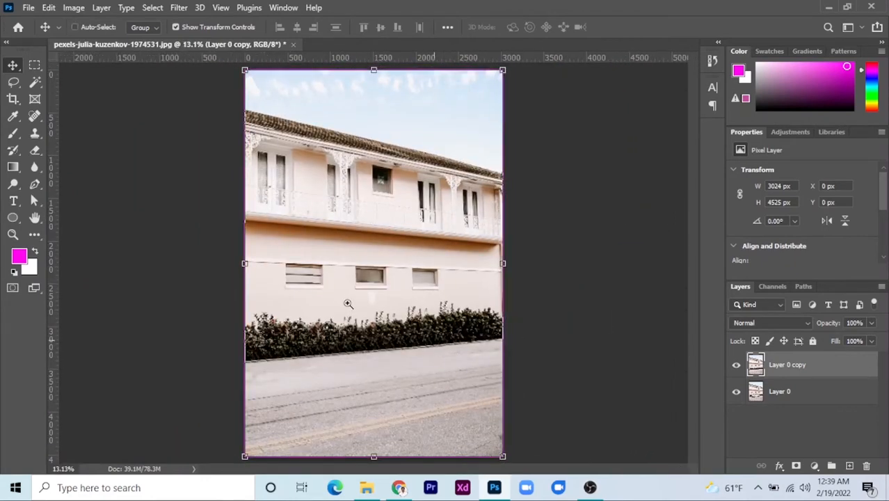
pyautogui.moveTo(345, 304); pyautogui.dragTo(395, 310)
pyautogui.moveTo(450, 313); pyautogui.dragTo(445, 211)
pyautogui.moveTo(527, 281); pyautogui.dragTo(467, 280)
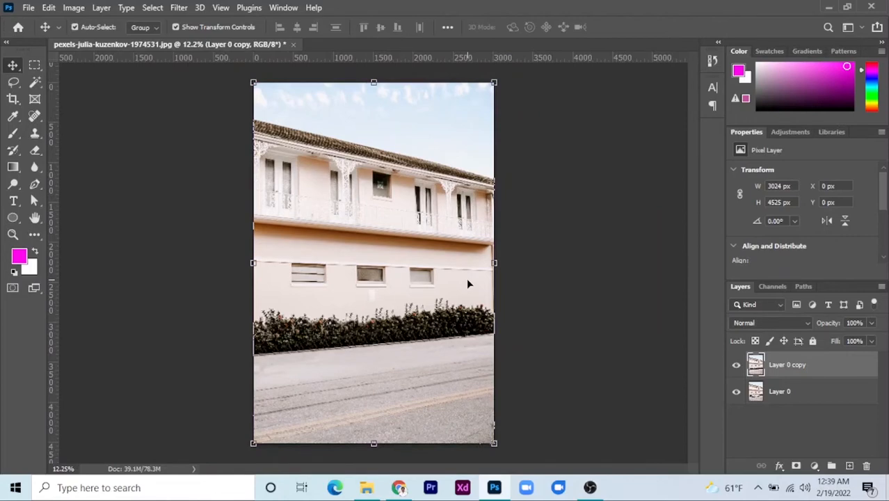
pyautogui.click(529, 248)
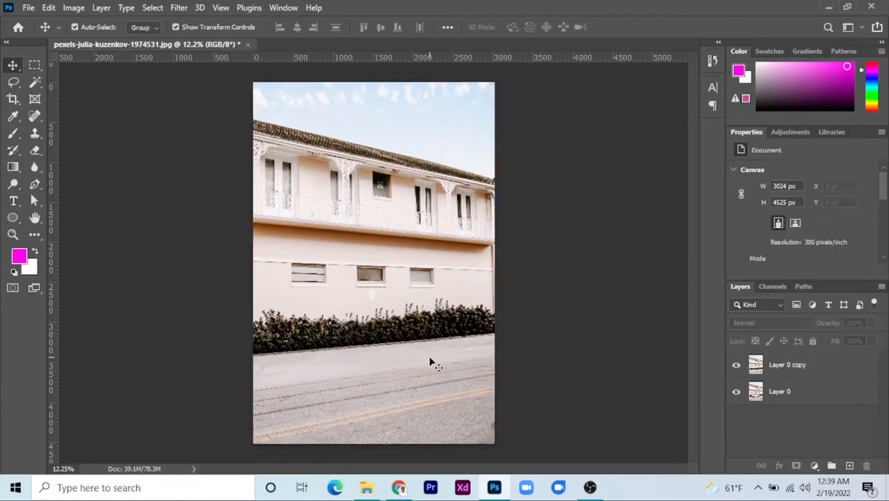
pyautogui.moveTo(293, 197); pyautogui.dragTo(330, 209)
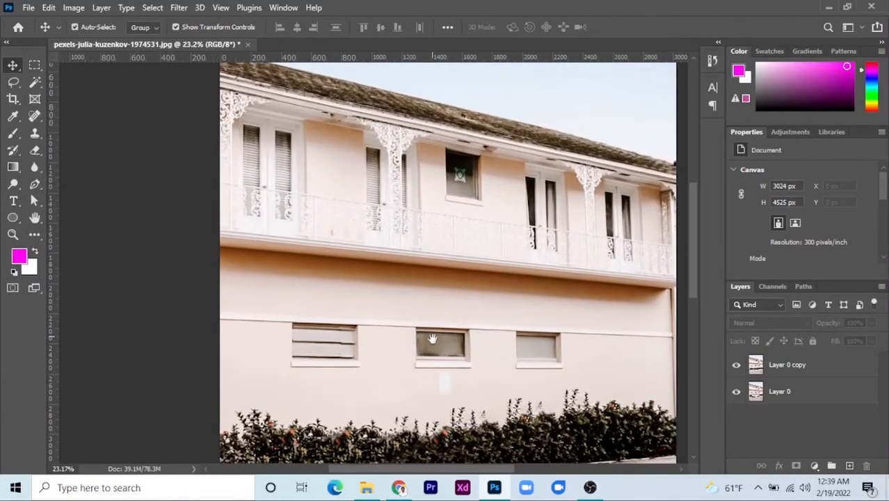
# - Activate the Clone Stamp Tool on Layer 0 copy and enlarge its brush to 250 px
pyautogui.moveTo(432, 338); pyautogui.dragTo(386, 230)
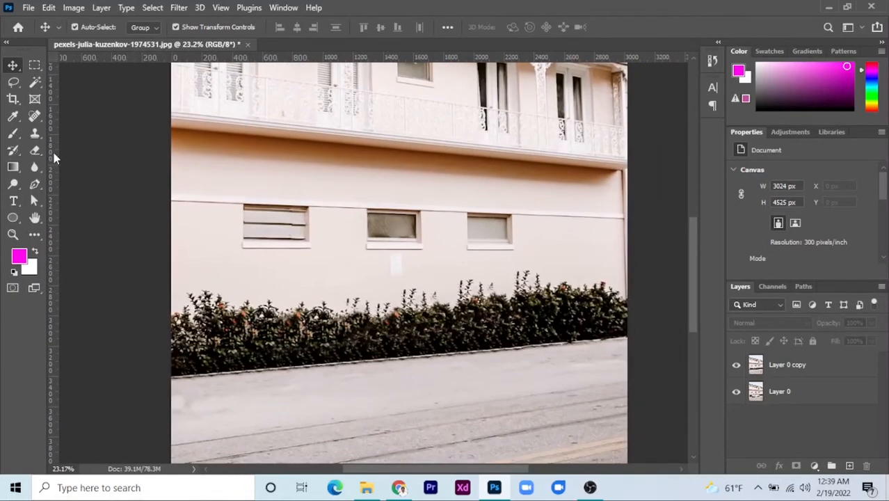
pyautogui.click(38, 138)
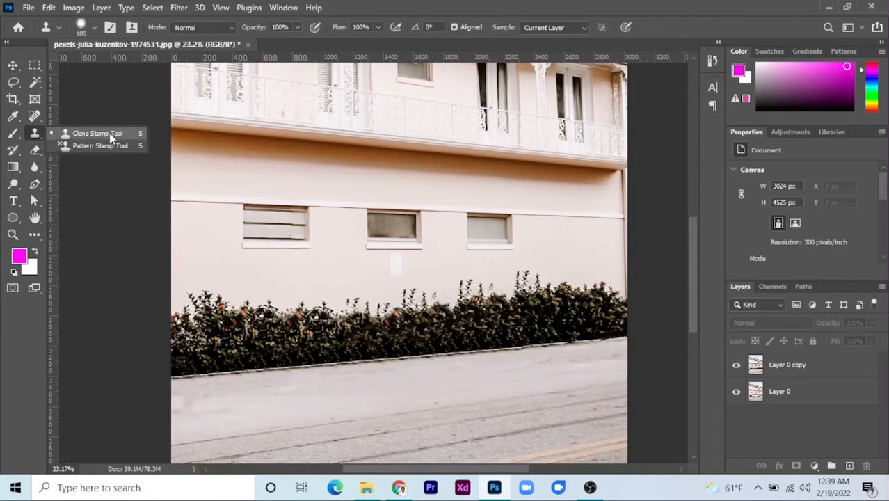
pyautogui.click(111, 137)
pyautogui.click(779, 369)
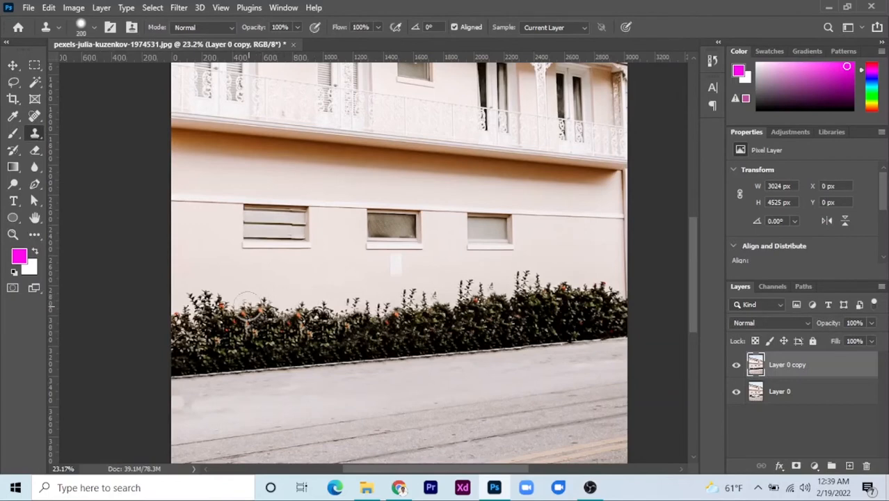
pyautogui.press(']')
pyautogui.press(']')
pyautogui.press(']')
pyautogui.press(']')
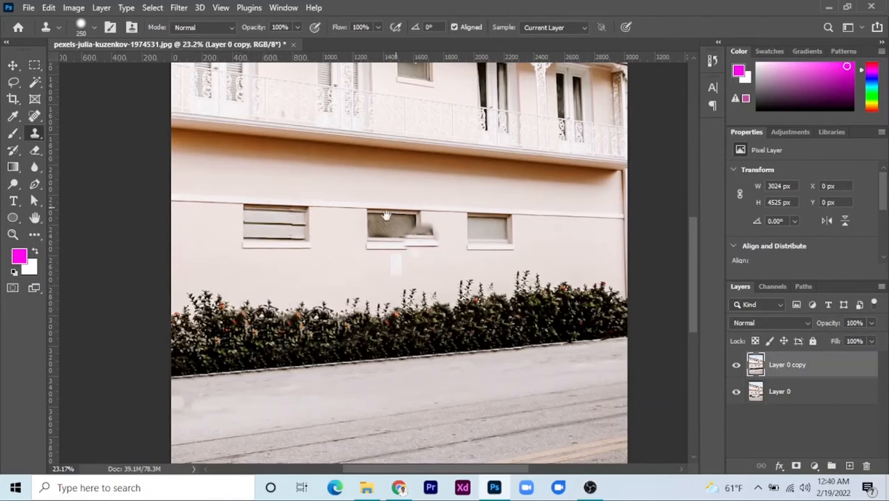
# - Enlarge the brush to 500 px, sample the rightmost small lower window and clone it onto the bare wall to its right
pyautogui.moveTo(388, 214); pyautogui.dragTo(259, 277)
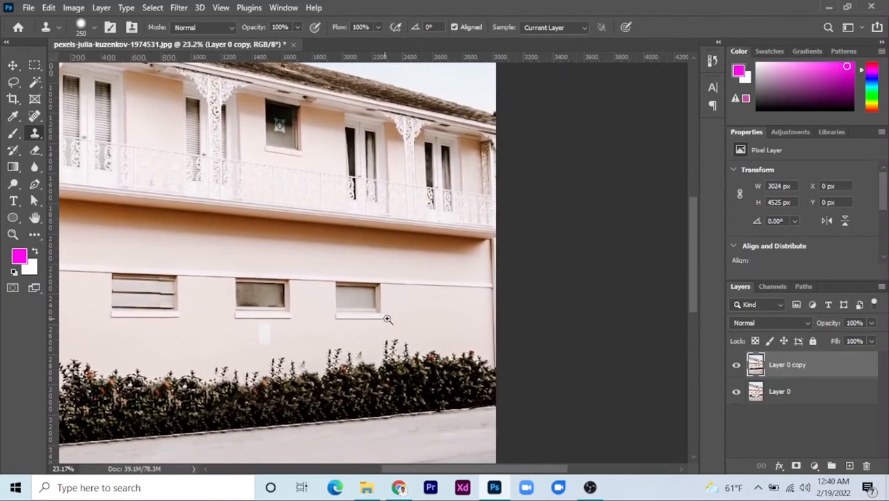
pyautogui.moveTo(388, 318); pyautogui.dragTo(442, 319)
pyautogui.moveTo(284, 260)
pyautogui.mouseDown()
pyautogui.moveTo(277, 283)
pyautogui.moveTo(333, 261)
pyautogui.moveTo(447, 277)
pyautogui.mouseUp()
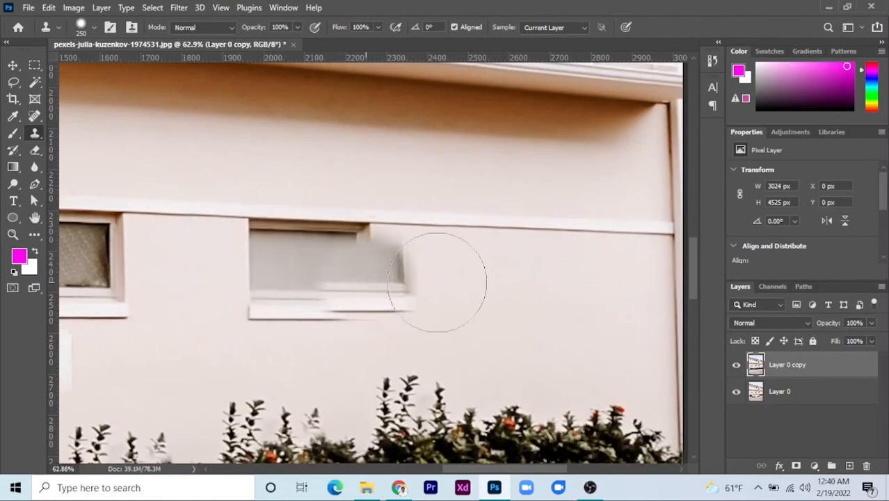
pyautogui.hotkey('ctrl', 'z')
pyautogui.click(441, 308)
pyautogui.press(']')
pyautogui.press(']')
pyautogui.press(']')
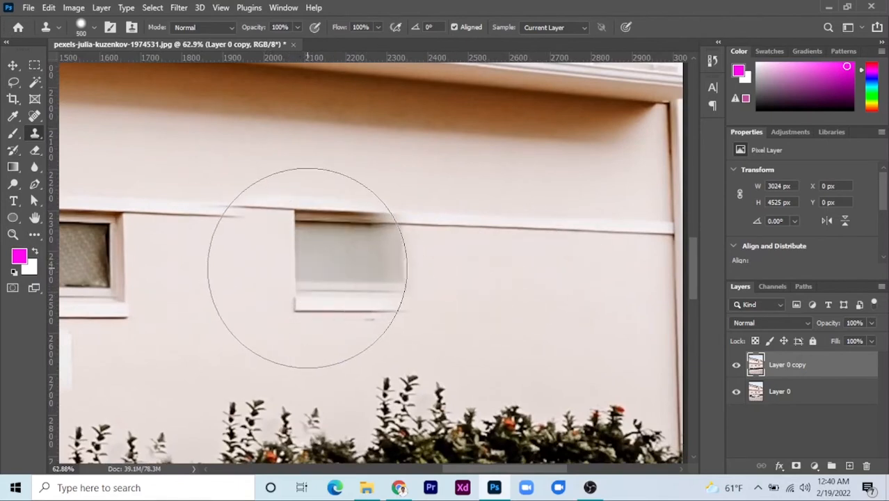
pyautogui.keyDown('alt'); pyautogui.click(314, 262); pyautogui.keyUp('alt')
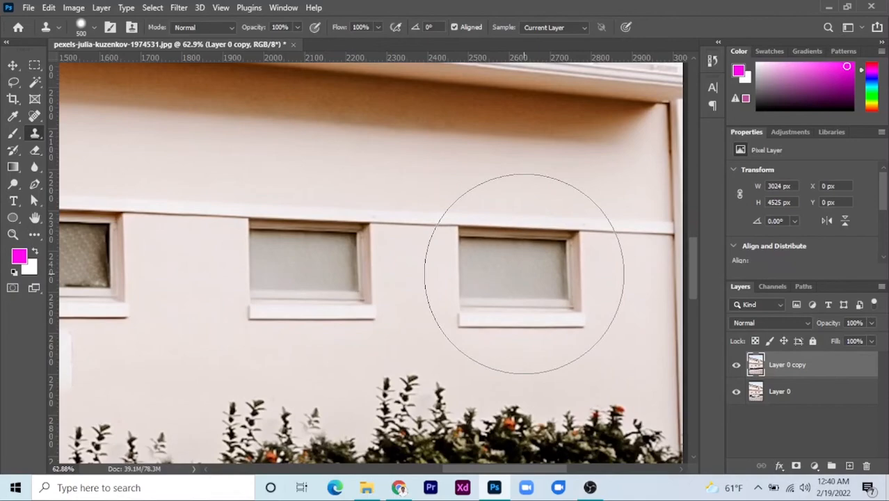
pyautogui.click(524, 273)
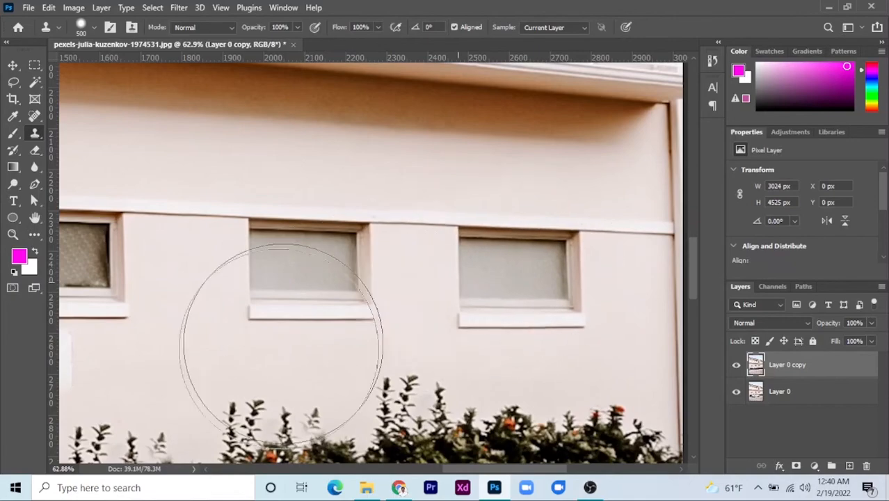
# - Reduce the brush to 70 px, sample clean wall beside the white plate below the middle window, and clone over the plate
pyautogui.moveTo(565, 304); pyautogui.dragTo(475, 287)
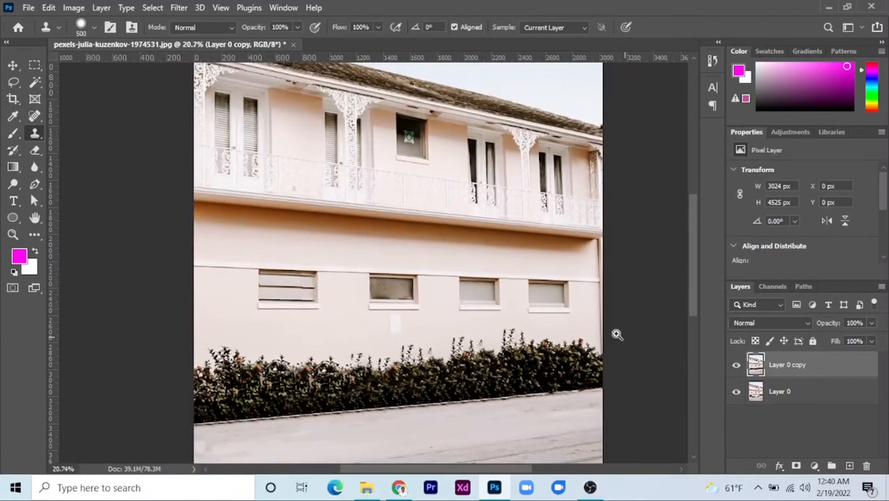
pyautogui.moveTo(571, 314); pyautogui.dragTo(657, 321)
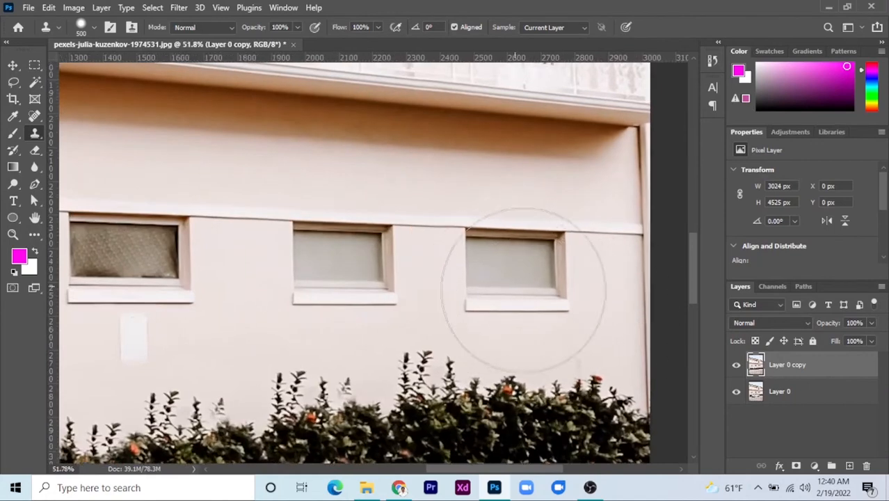
pyautogui.moveTo(550, 322); pyautogui.dragTo(510, 320)
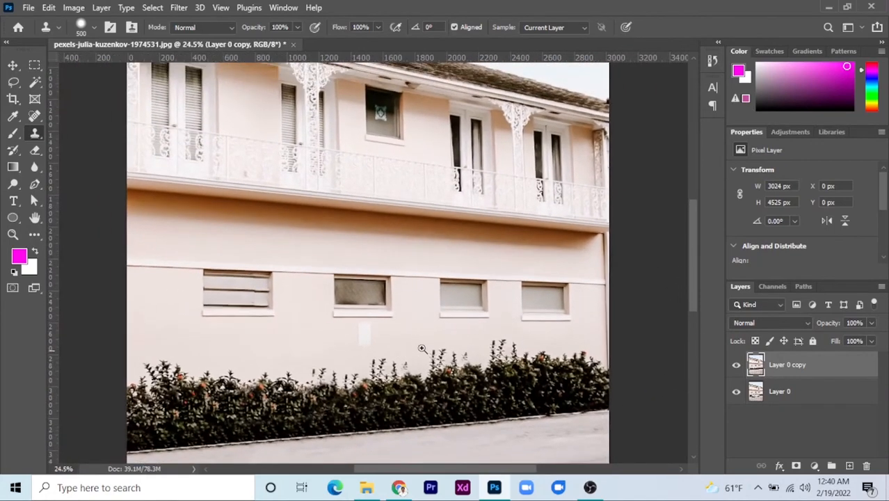
pyautogui.moveTo(422, 347); pyautogui.dragTo(472, 355)
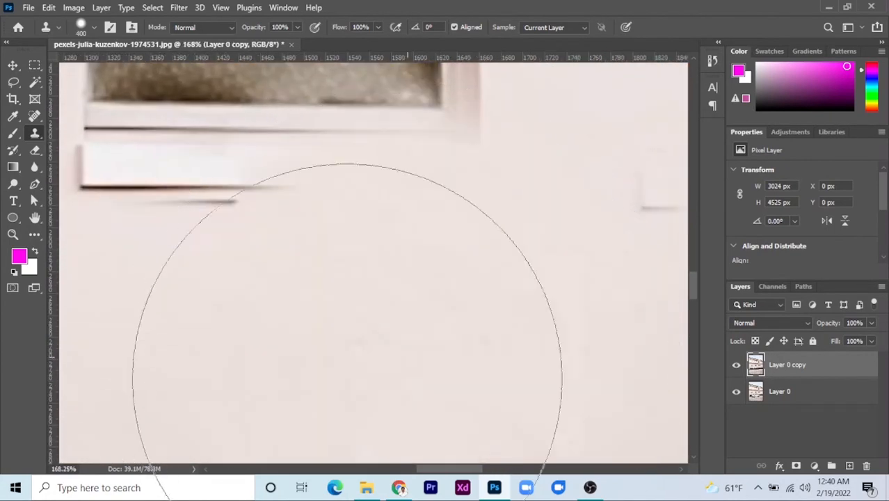
pyautogui.press('[')
pyautogui.press('[')
pyautogui.press('[')
pyautogui.press('[')
pyautogui.press('[')
pyautogui.press('[')
pyautogui.moveTo(373, 377); pyautogui.dragTo(503, 251)
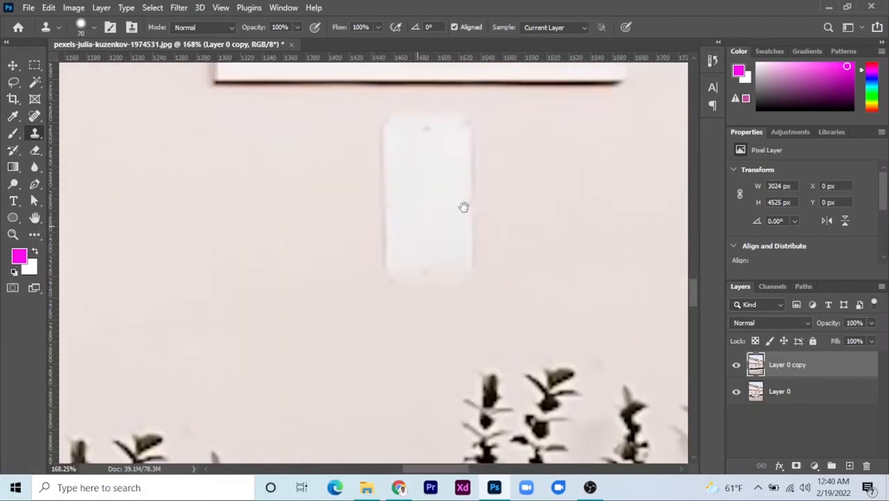
pyautogui.keyDown('alt'); pyautogui.click(274, 145); pyautogui.keyUp('alt')
pyautogui.moveTo(388, 142)
pyautogui.mouseDown()
pyautogui.moveTo(398, 148)
pyautogui.moveTo(372, 232)
pyautogui.moveTo(449, 260)
pyautogui.moveTo(437, 210)
pyautogui.moveTo(454, 265)
pyautogui.moveTo(468, 230)
pyautogui.moveTo(446, 191)
pyautogui.moveTo(460, 154)
pyautogui.moveTo(421, 142)
pyautogui.mouseUp()
# - Examine the retouched wall, row of lower windows, hedge and road across the whole photo
pyautogui.scroll(-5, 495, 212)
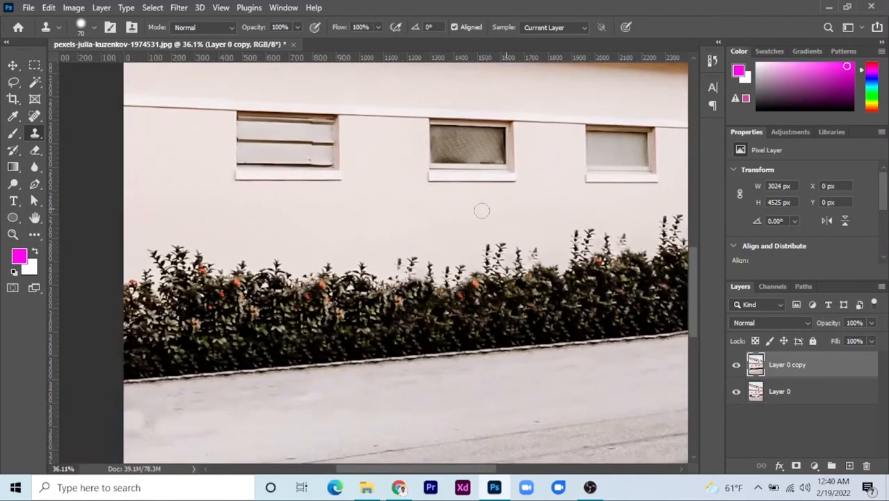
pyautogui.scroll(-1, 429, 211)
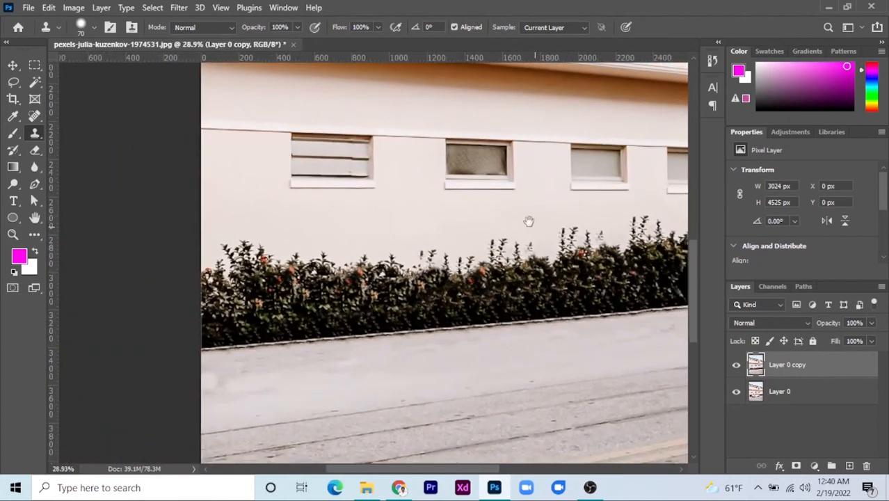
pyautogui.moveTo(527, 221); pyautogui.dragTo(406, 278)
pyautogui.scroll(-3, 466, 291)
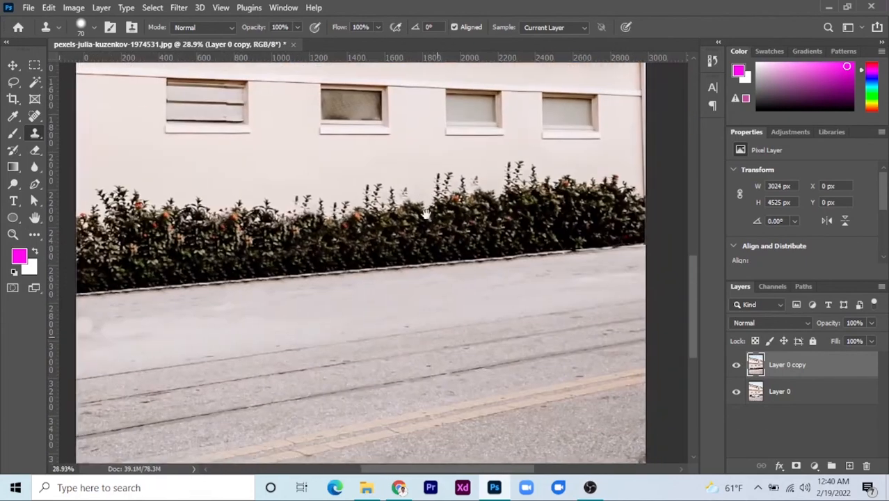
pyautogui.scroll(-2, 472, 284)
pyautogui.scroll(1, 472, 179)
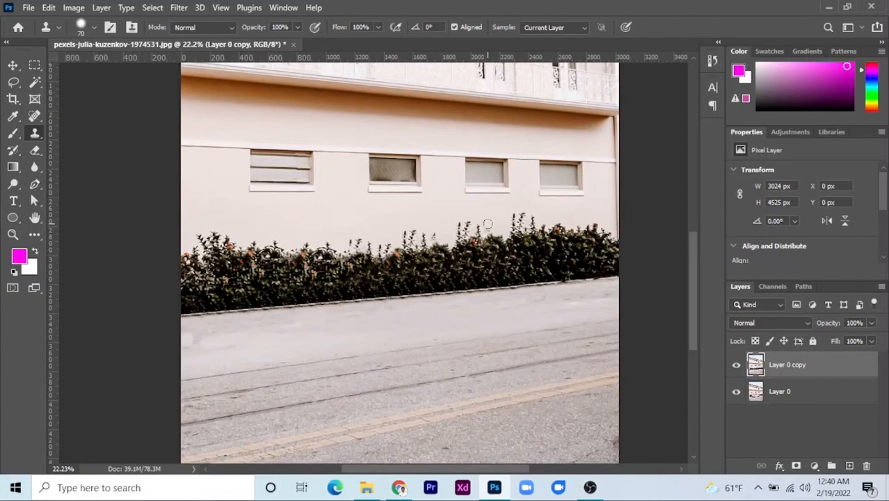
pyautogui.scroll(8, 424, 166)
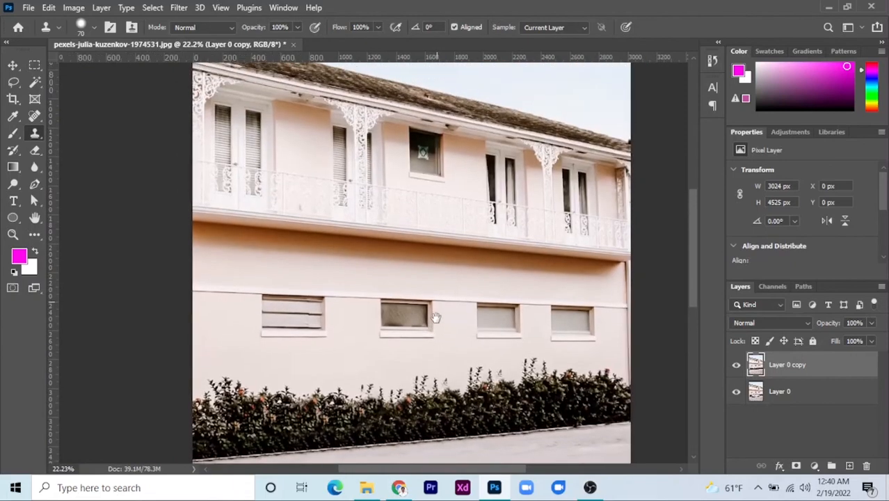